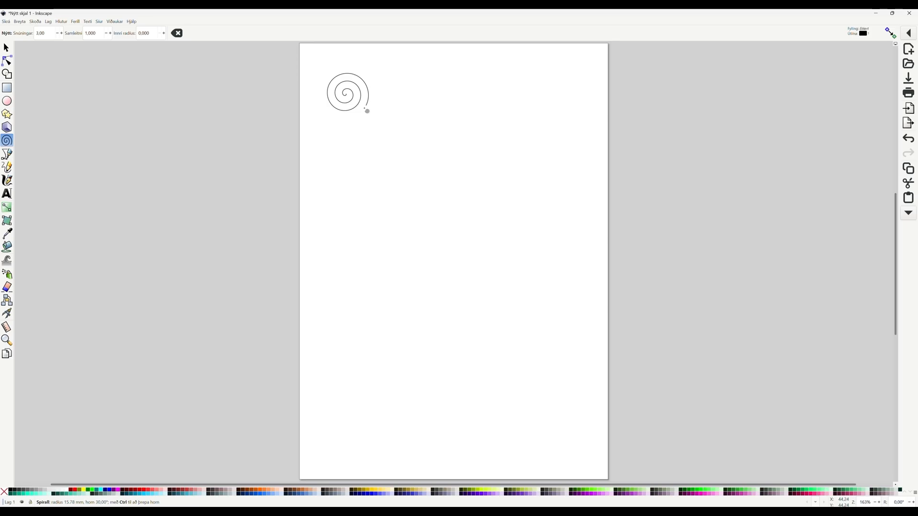
Step: Draw a spiral about 16 mm in radius near the page's upper-left corner and set its number of turns to 5
drag(365, 109, 364, 111)
drag(367, 111, 365, 113)
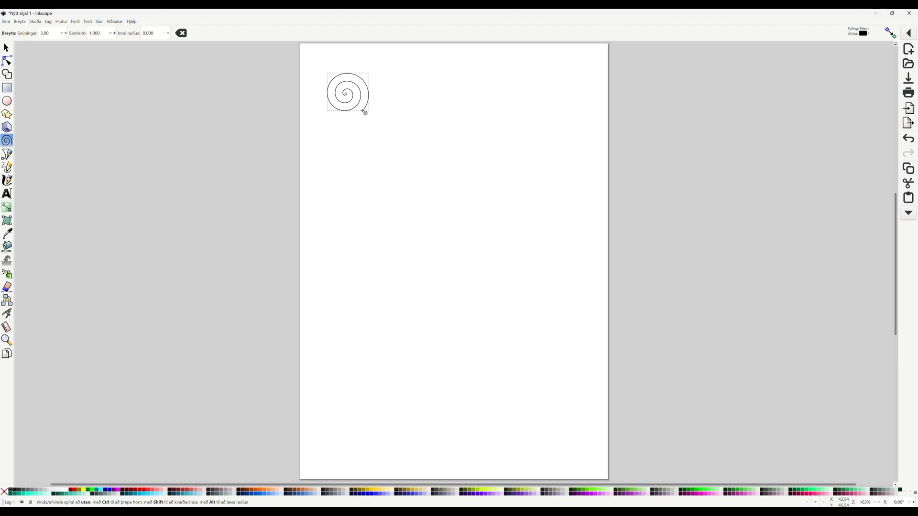
click(53, 37)
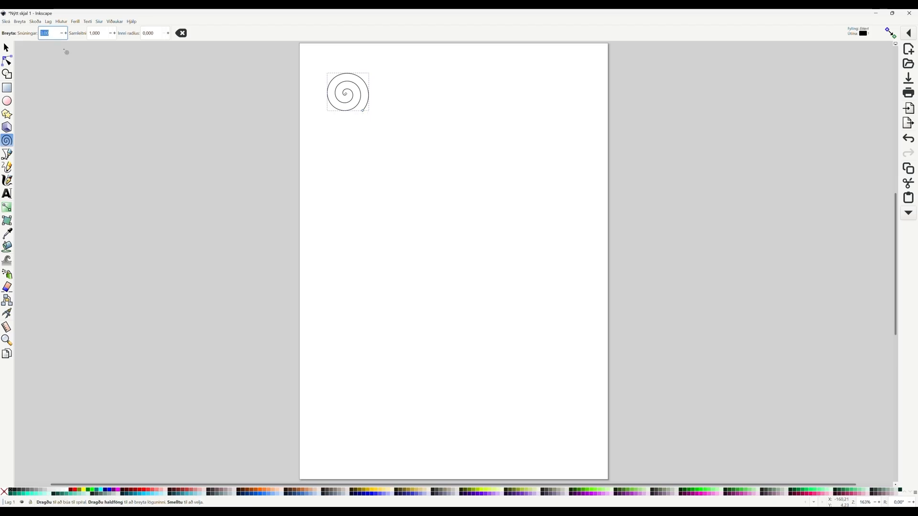
text(5)
key(Return)
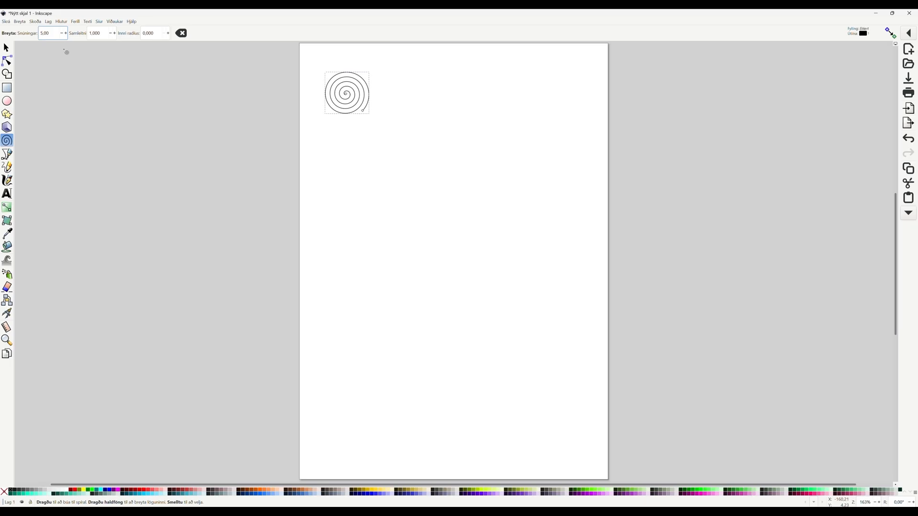
Step: Set the spiral's width to 16 mm with its proportions locked
click(7, 48)
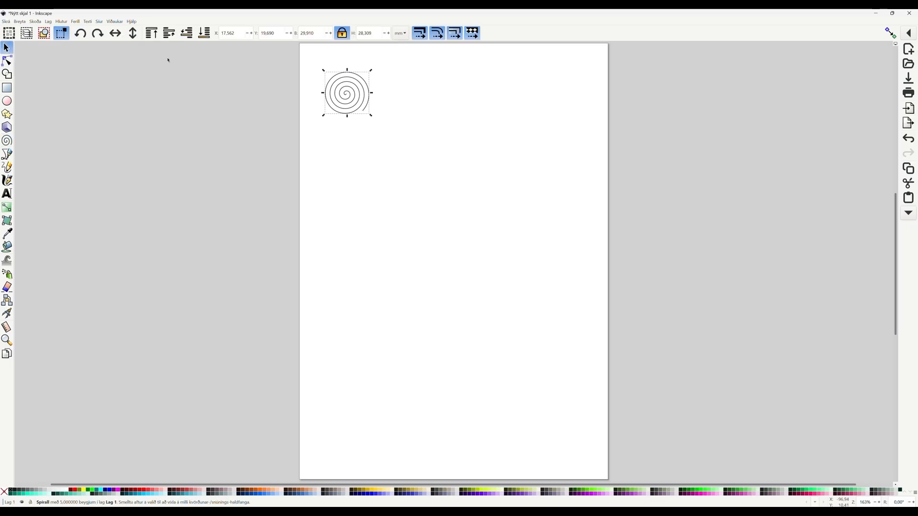
double_click(315, 32)
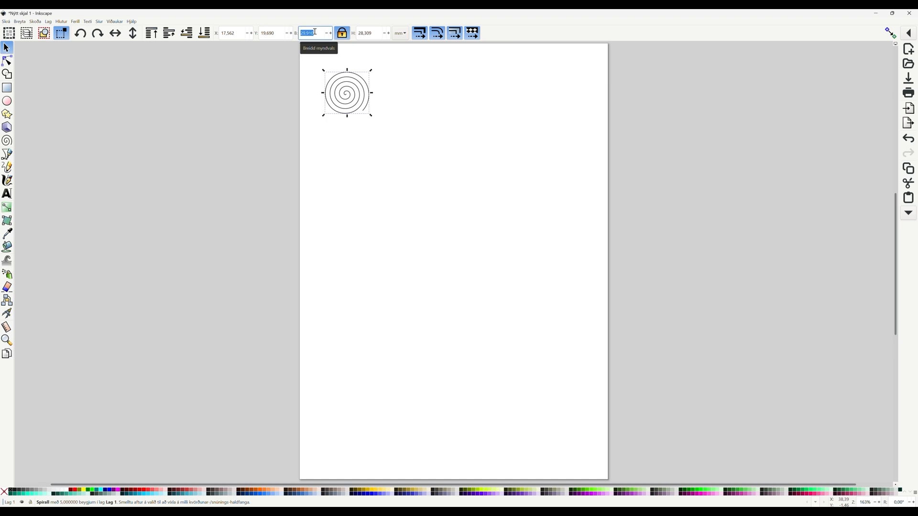
text(16)
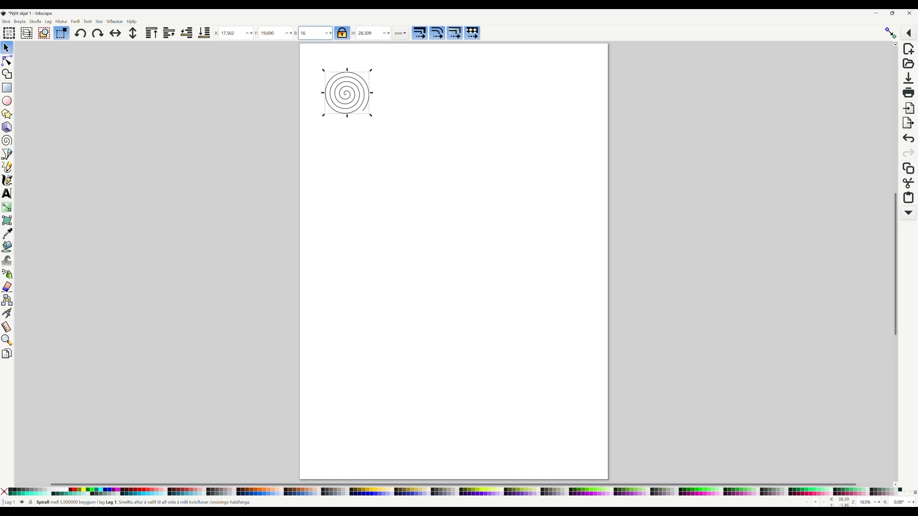
key(Return)
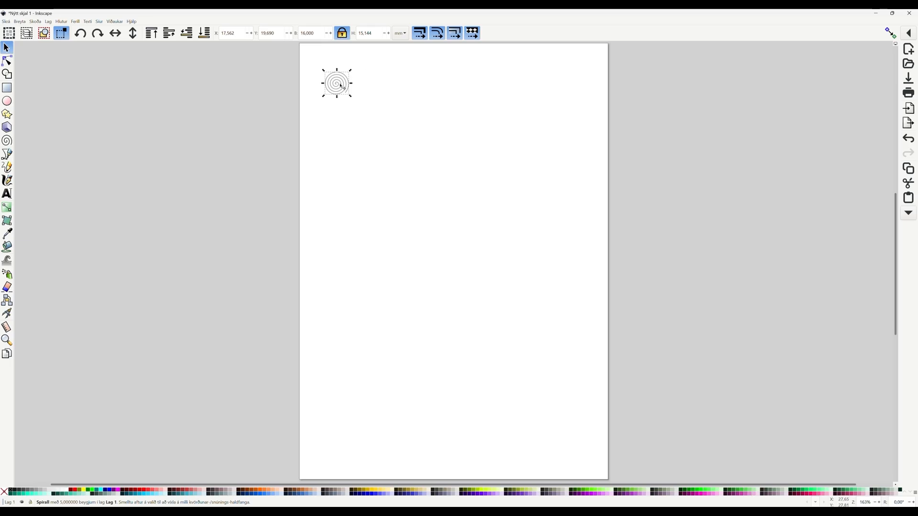
Step: Set the spiral's stroke color to red, with the R value at 255, in the fill and stroke settings
ctrl+scroll(341, 85, up, 3)
ctrl+scroll(342, 74, up, 2)
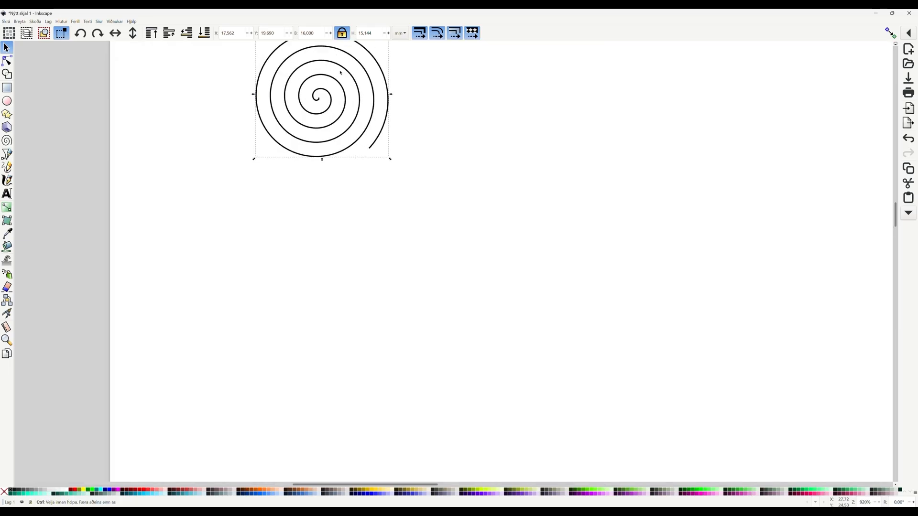
middle_drag(343, 72, 306, 152)
ctrl+scroll(306, 151, up, 1)
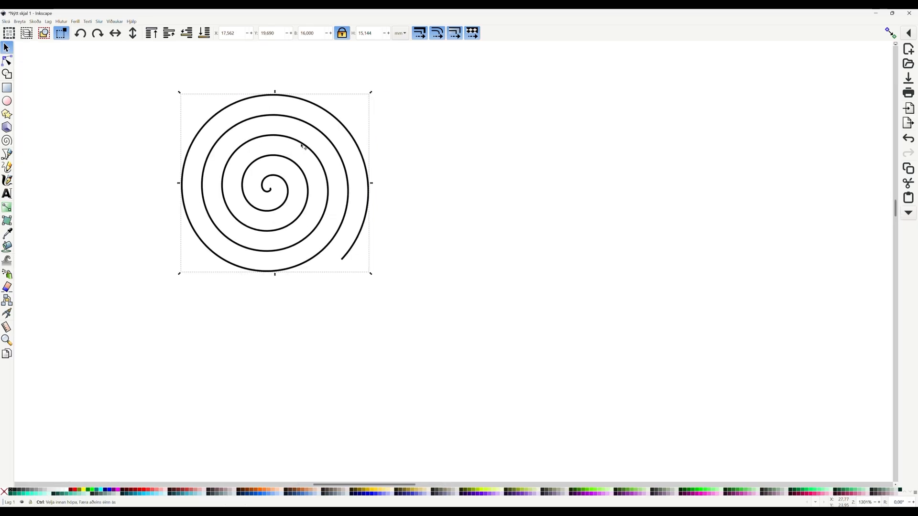
ctrl+scroll(302, 146, up, 1)
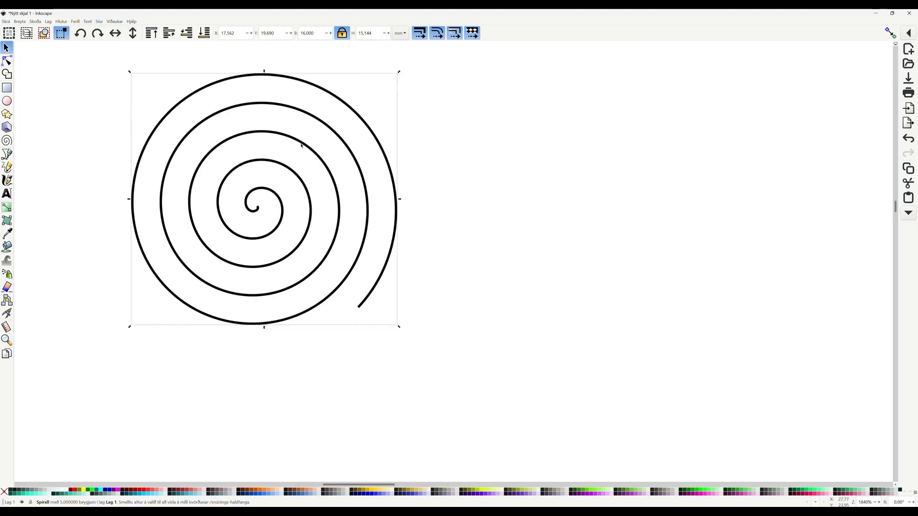
click(61, 23)
click(67, 39)
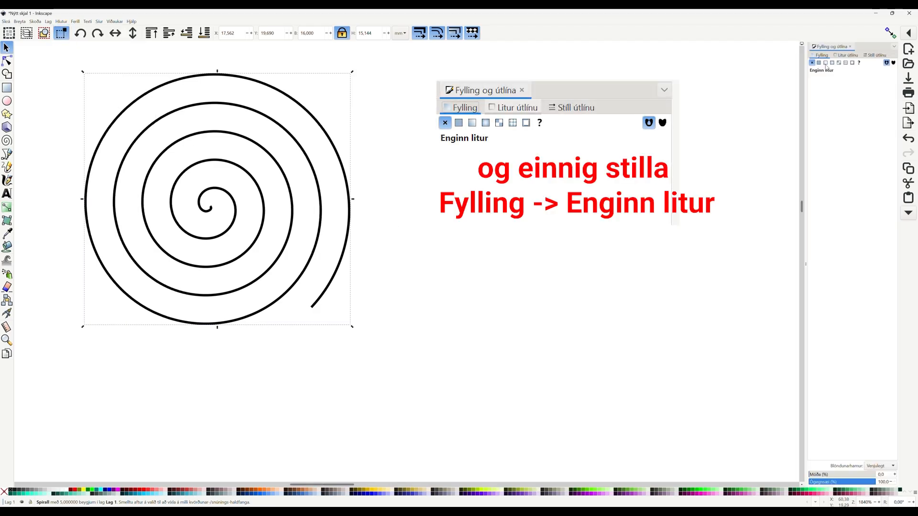
click(845, 55)
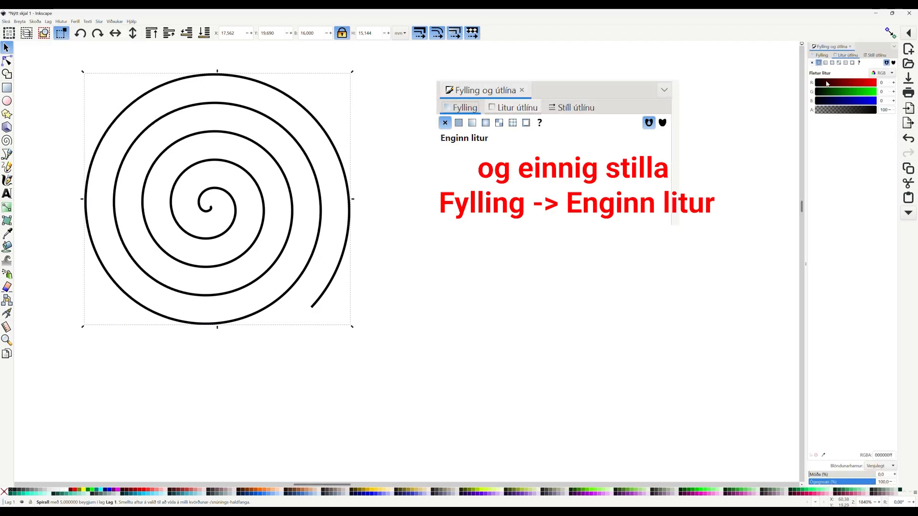
drag(828, 84, 880, 83)
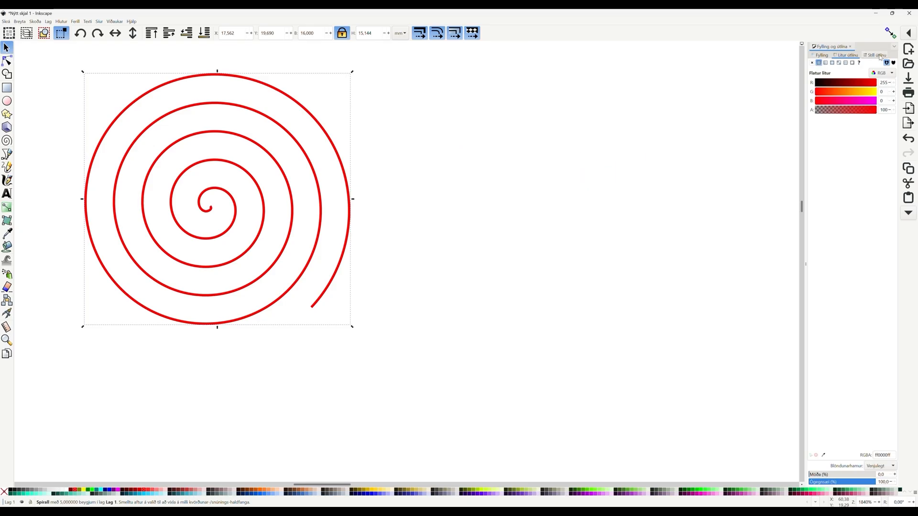
Step: Set the spiral's stroke width to 0.5 mm
click(877, 55)
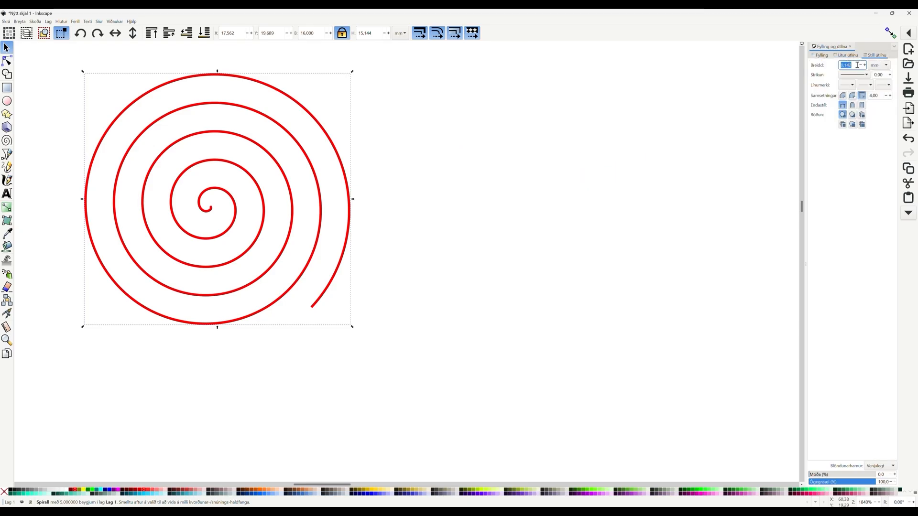
text(0,)
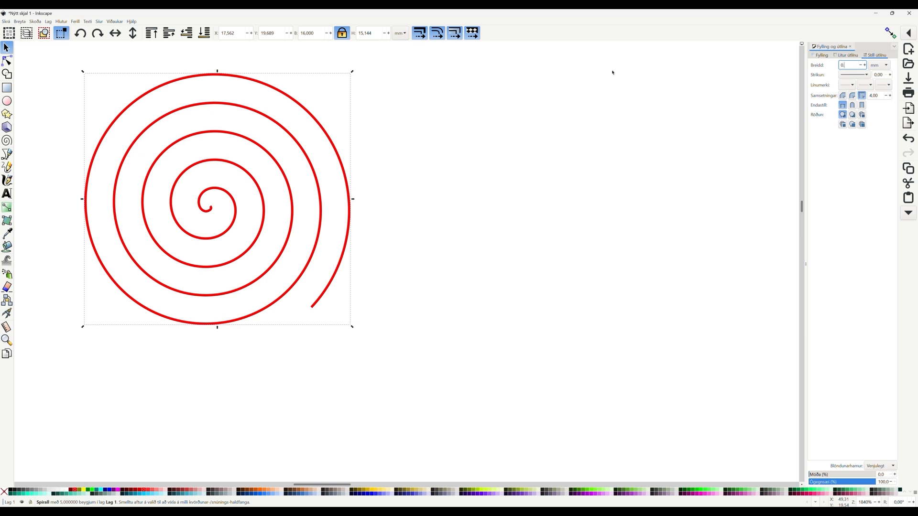
text(5)
key(Return)
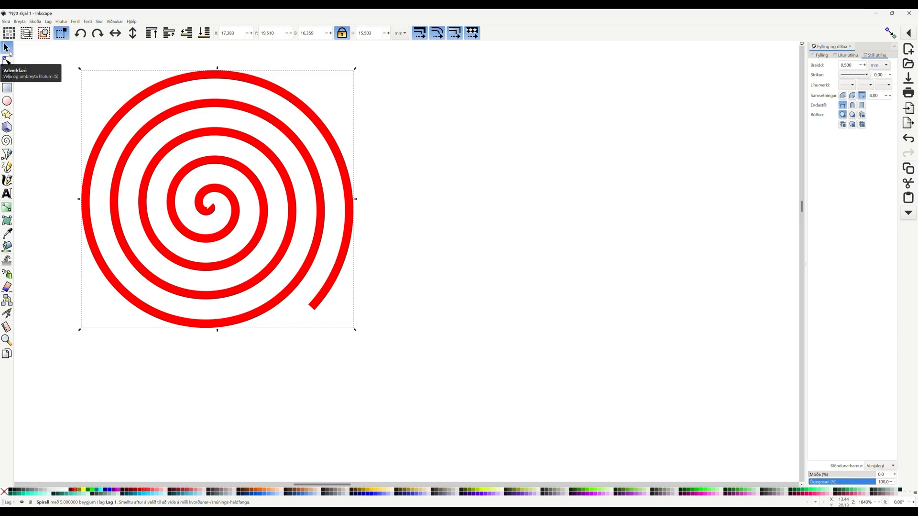
Step: Convert the spiral object and then its stroke to paths, and recolor the shape blue (#0000FF)
click(80, 22)
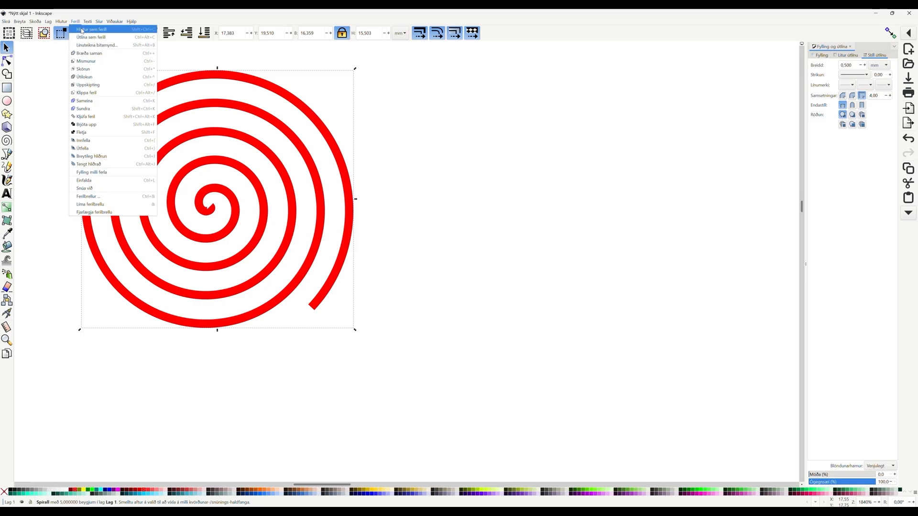
click(82, 30)
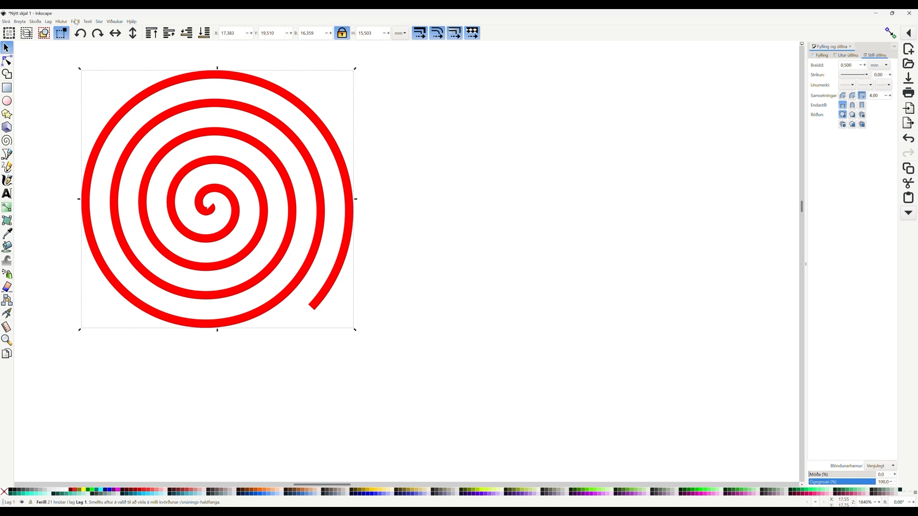
click(77, 22)
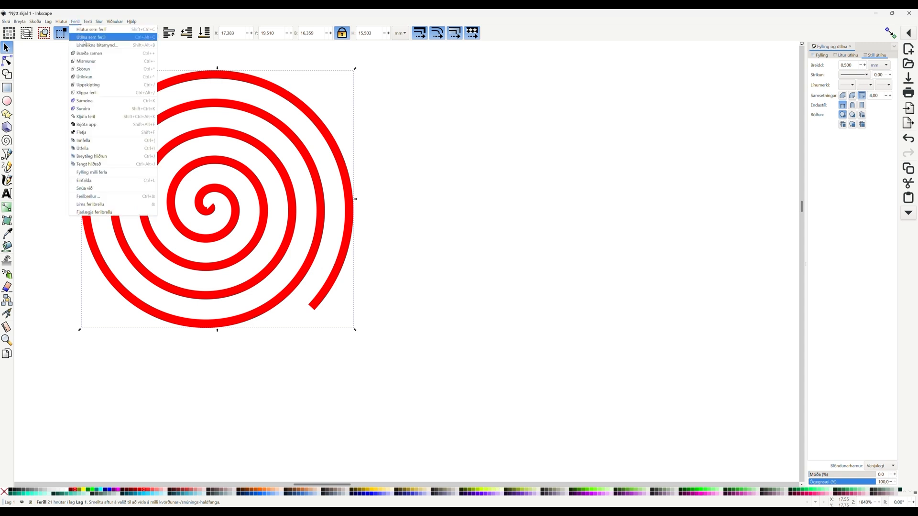
click(84, 39)
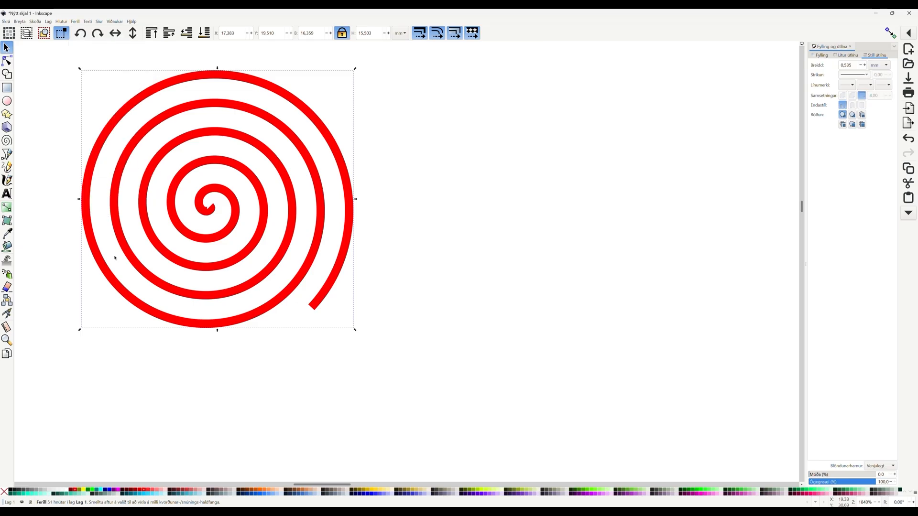
click(101, 492)
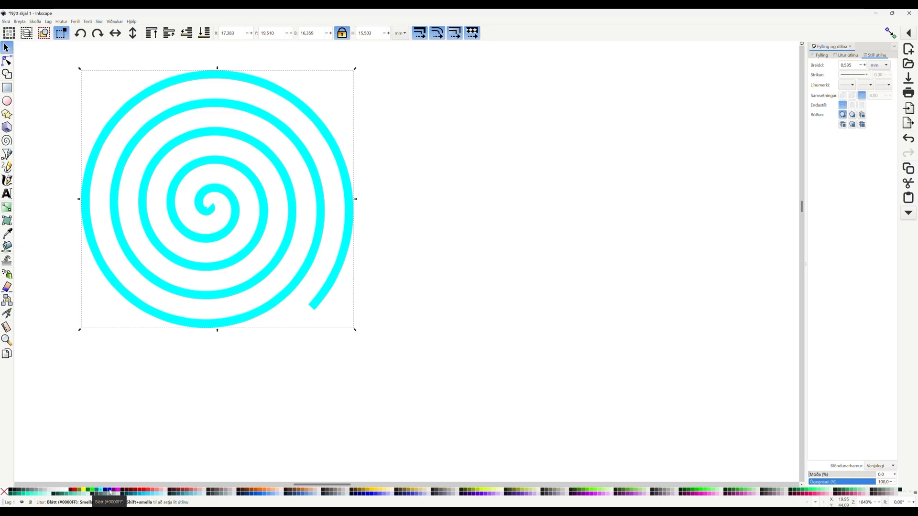
click(109, 490)
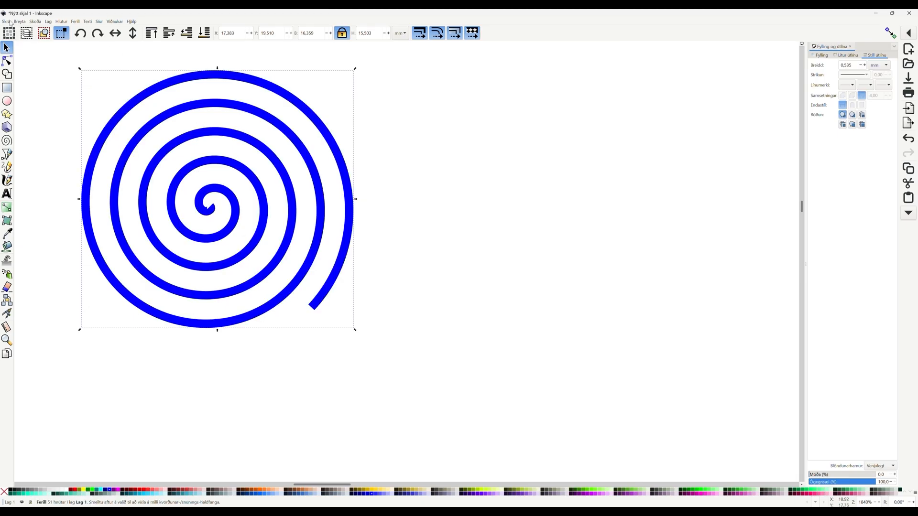
Step: Resize the page to fit the spiral through the document properties
click(8, 21)
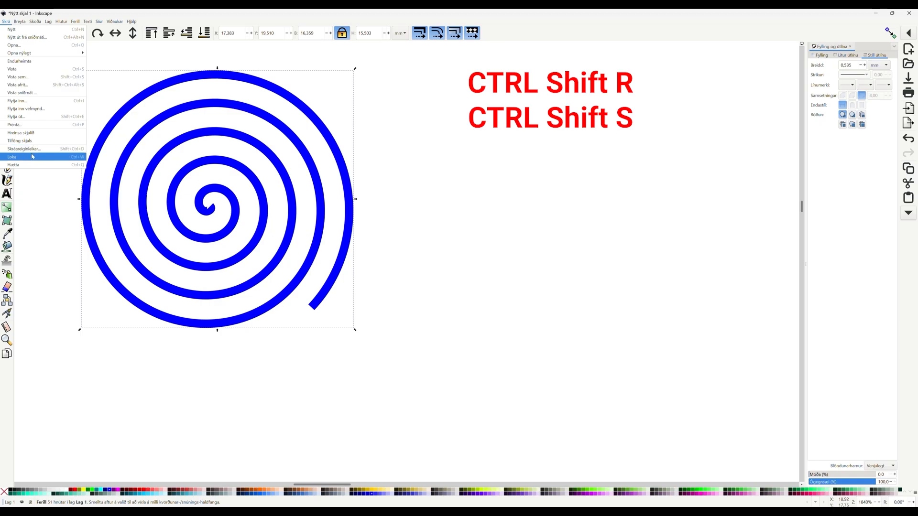
click(36, 149)
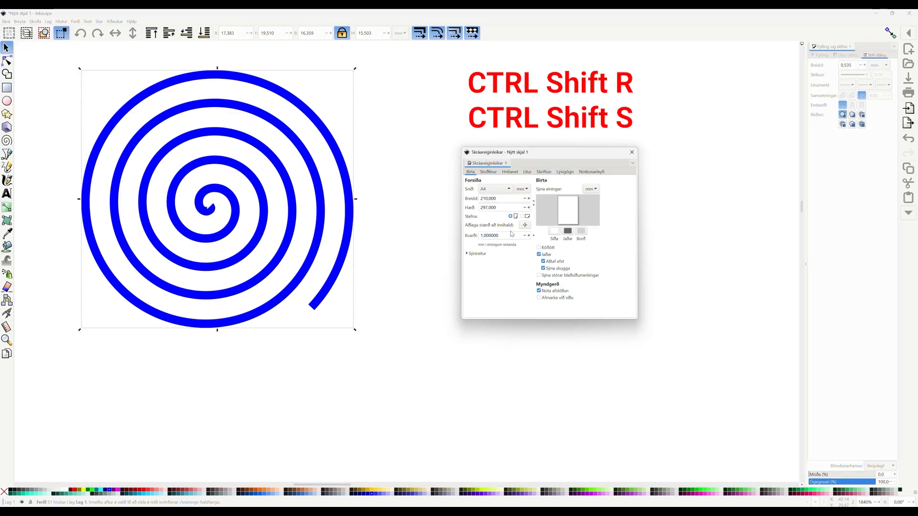
click(525, 226)
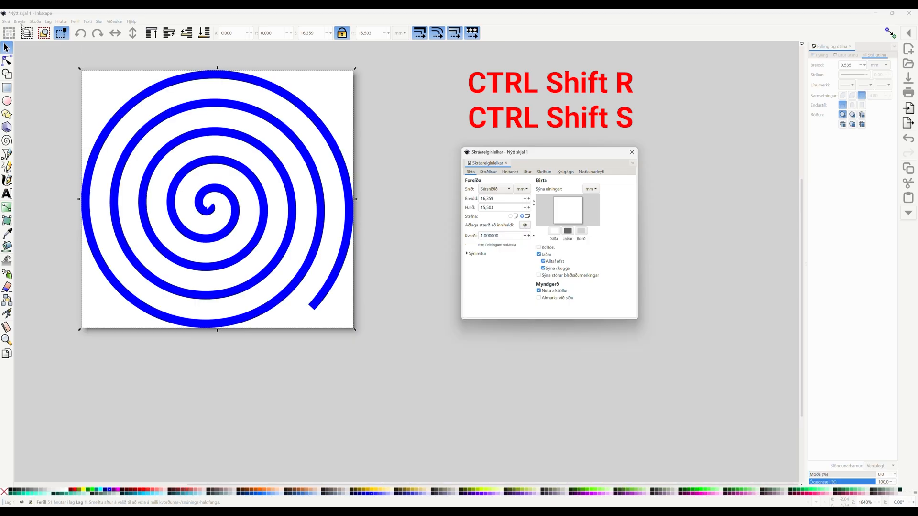
Step: Save the drawing as an Inkscape SVG named spiralprufa1 in the current folder
click(7, 22)
click(10, 22)
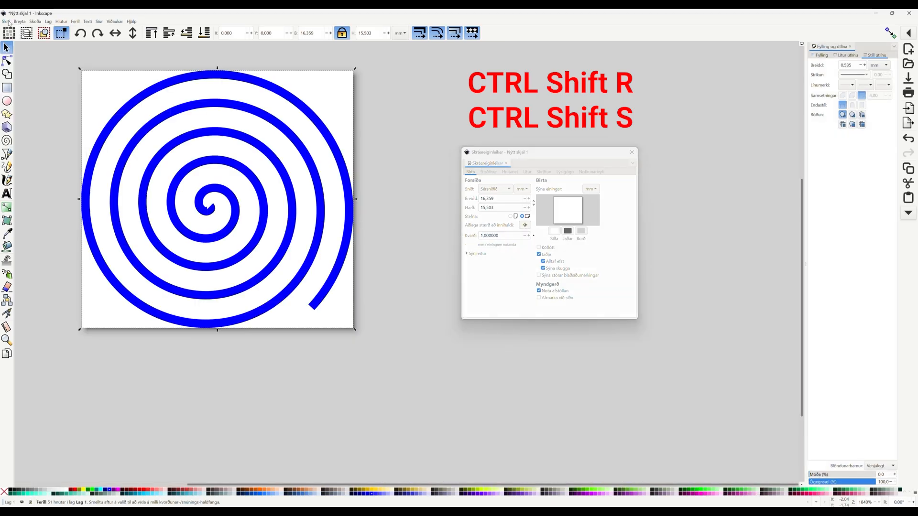
click(9, 22)
click(18, 76)
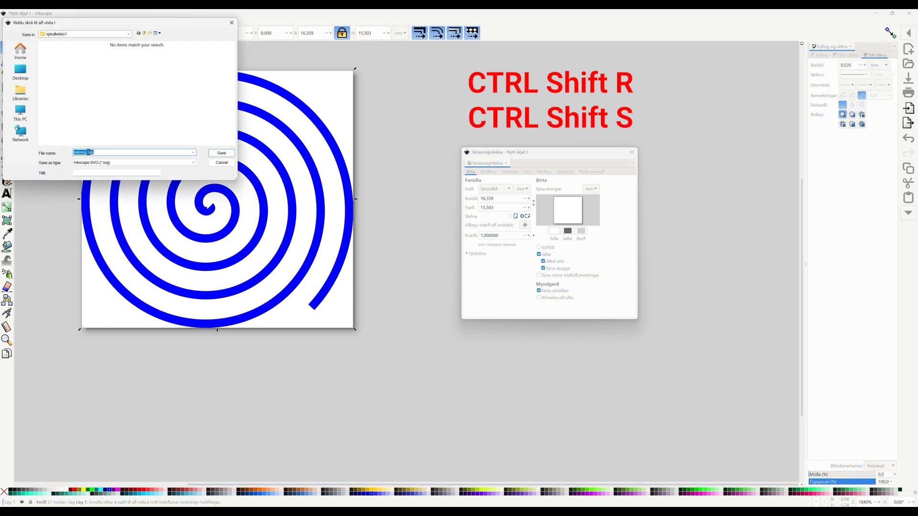
text(spir)
key(BackSpace)
key(BackSpace)
text(prufa1)
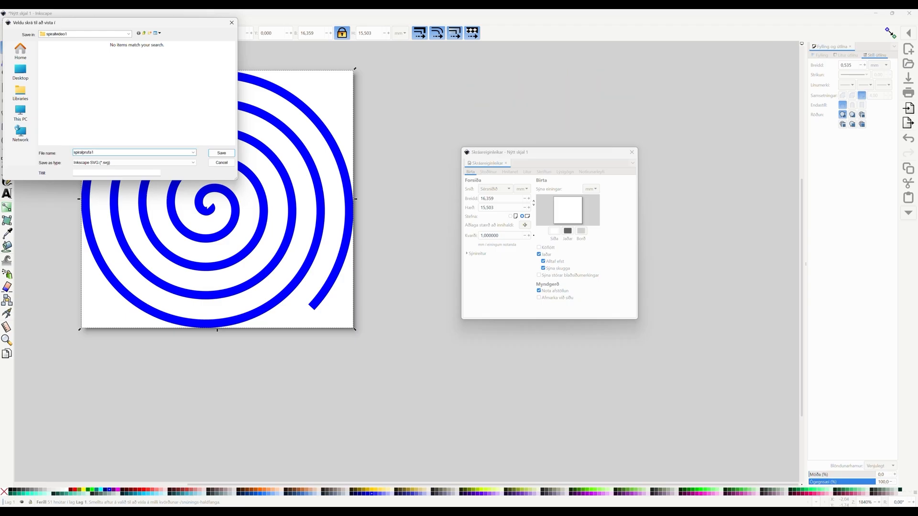
click(225, 156)
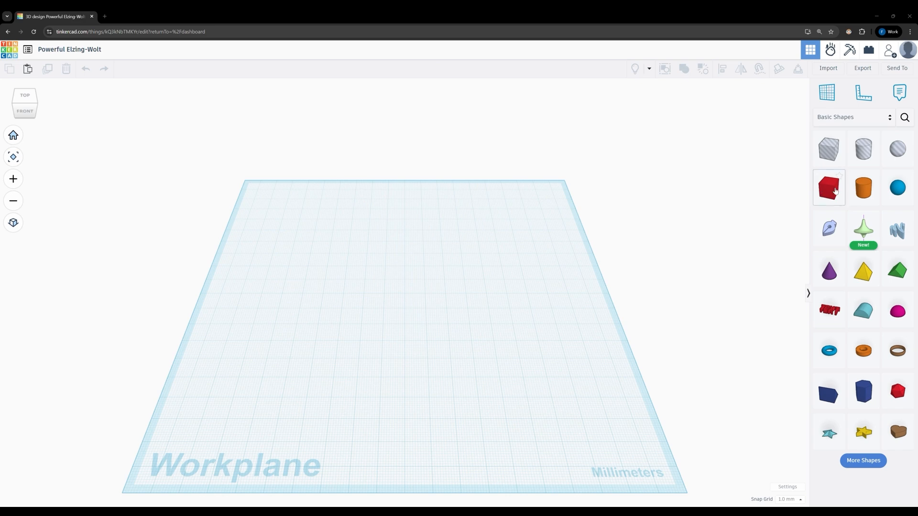
Step: Switch to Tinkercad and place a solid box on the rear half of the workplane
drag(835, 191, 391, 240)
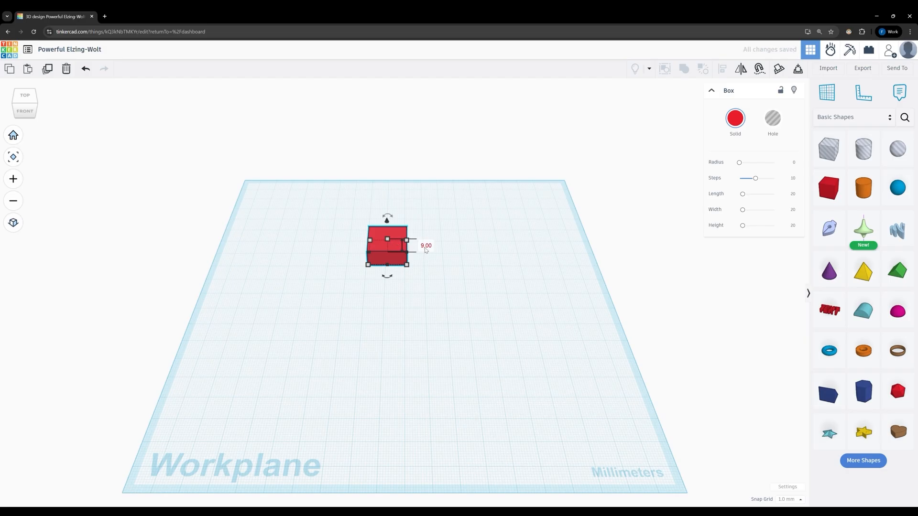
click(426, 247)
key(c)
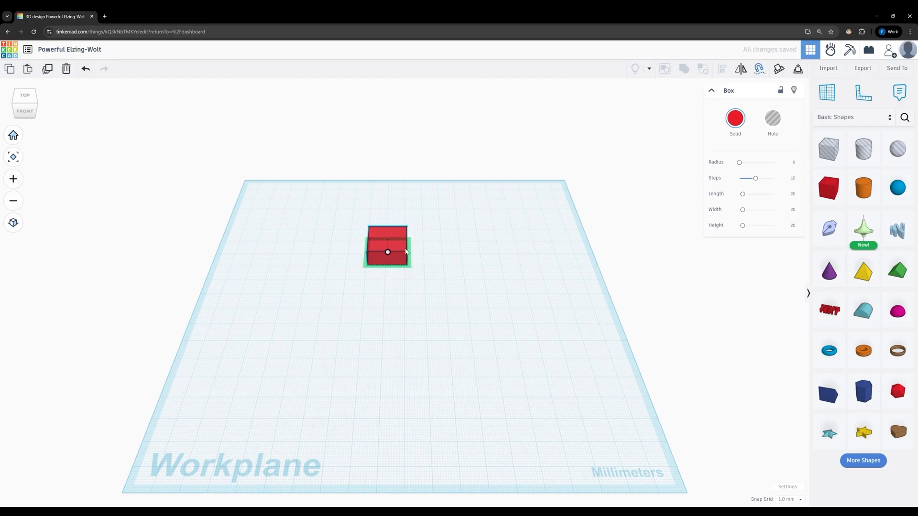
click(397, 356)
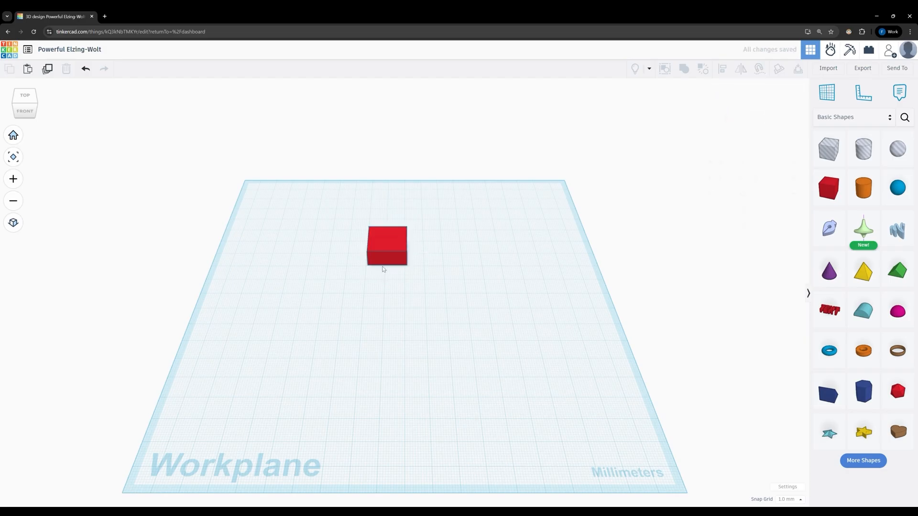
Step: Set the box's height to 3 mm
click(387, 251)
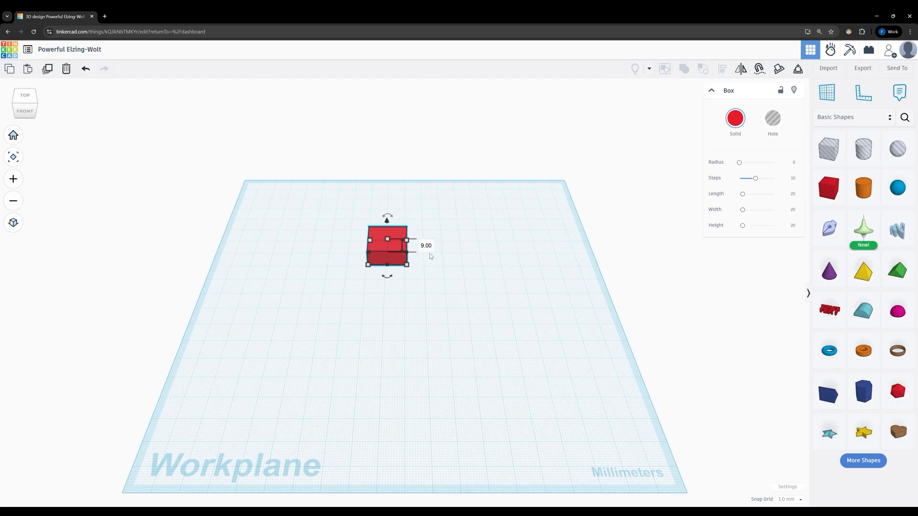
click(410, 245)
text(3)
key(Return)
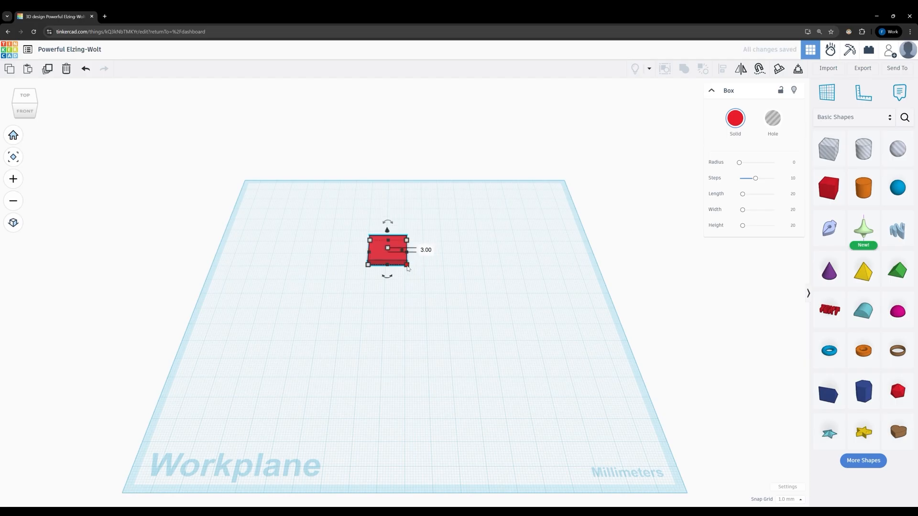
Step: Set the box's length and width to 25 mm each
mouse_move(408, 269)
click(388, 292)
text(2)
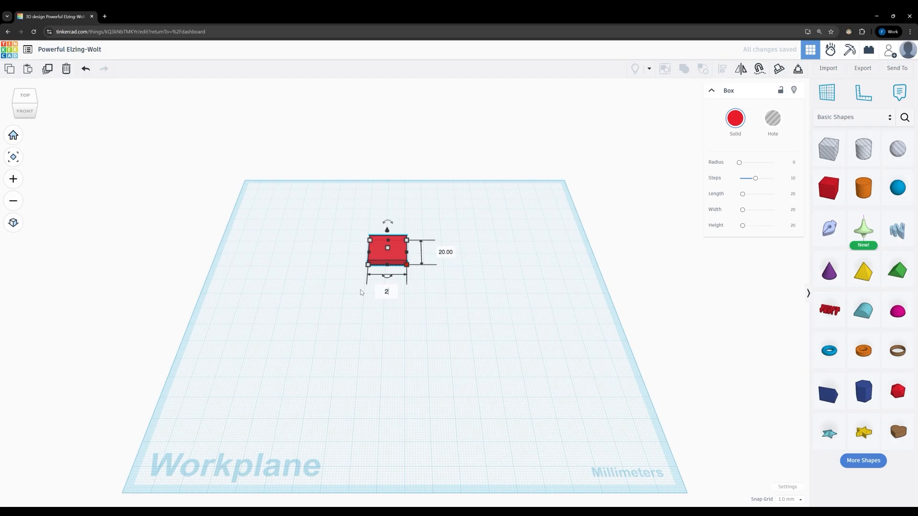
text(5)
key(Return)
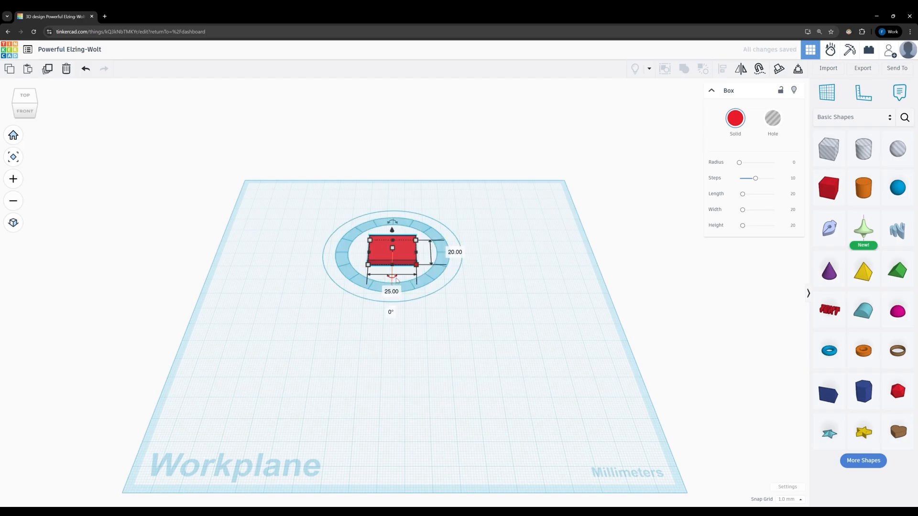
click(458, 253)
text(2)
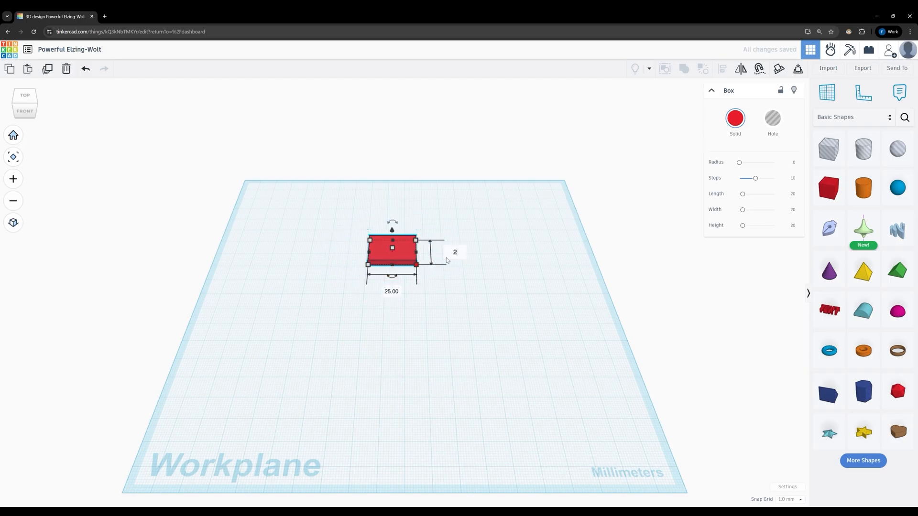
text(5)
key(Return)
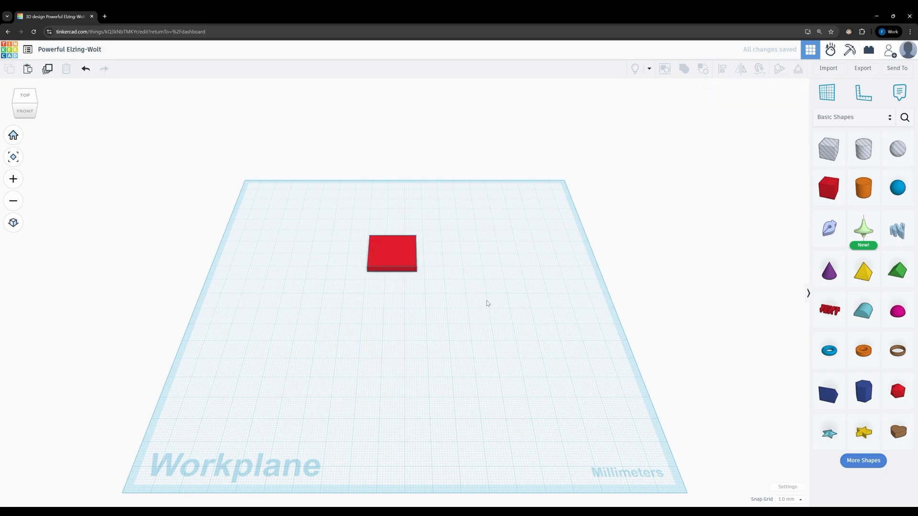
click(486, 304)
Step: Rename the design as spirallfiktdot
click(65, 51)
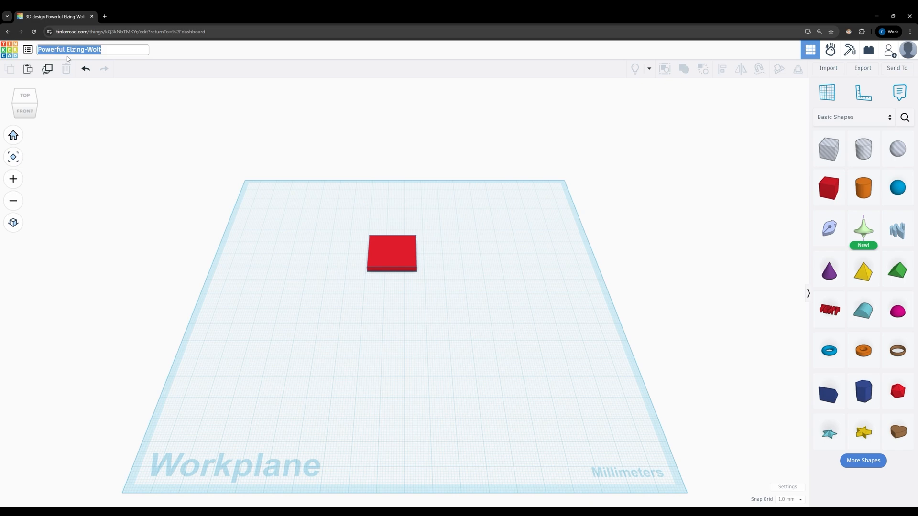
text(spirall)
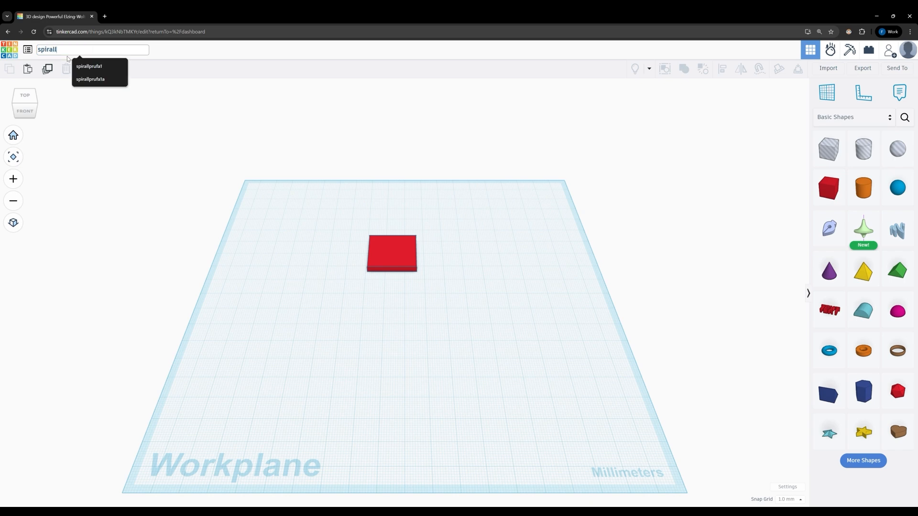
text(fiktdot)
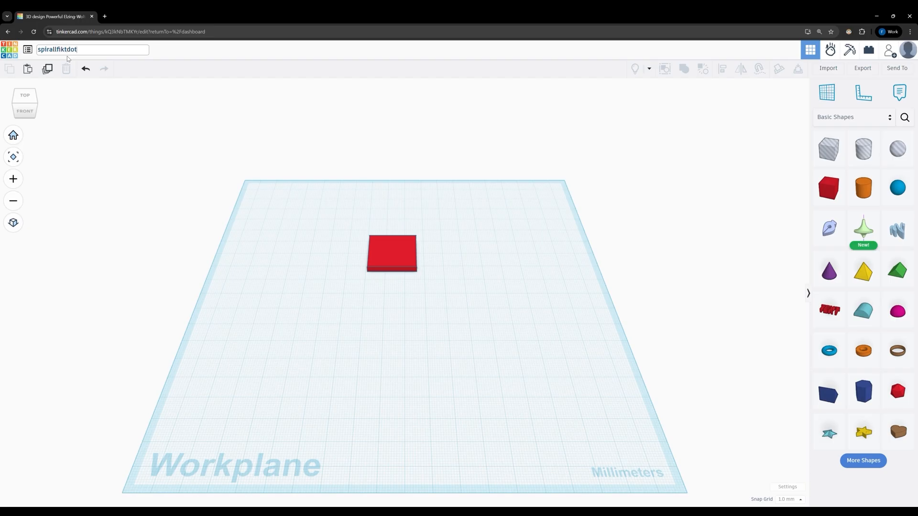
key(Return)
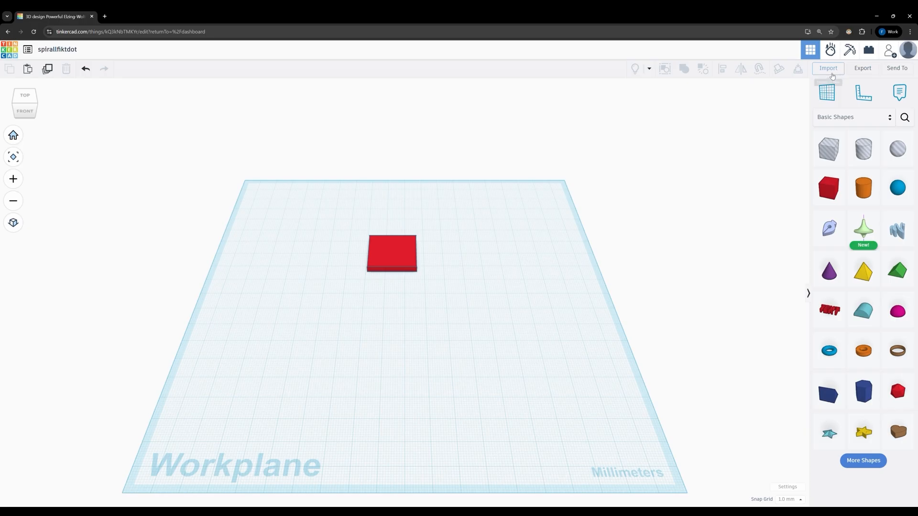
Step: Import spiralprufa1.svg from the spirallvideo1 folder at 100% scale, centered on its artboard
click(829, 68)
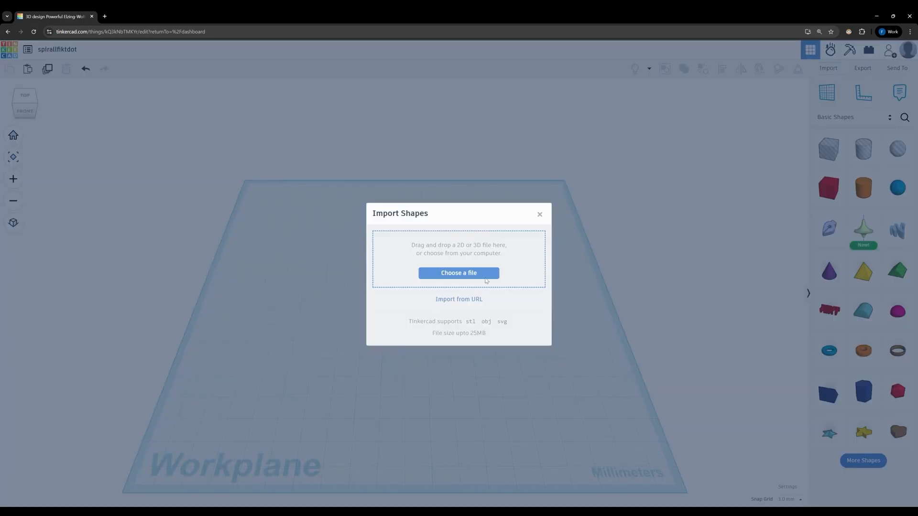
click(487, 281)
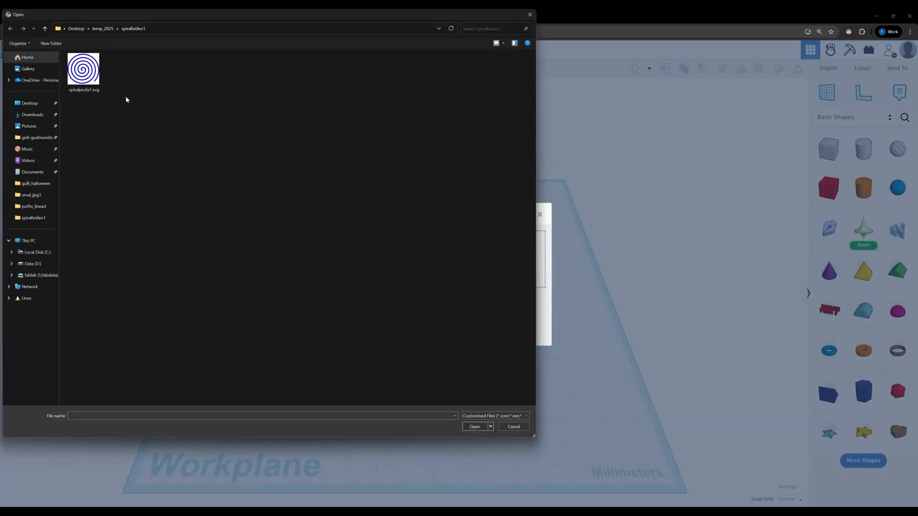
click(98, 83)
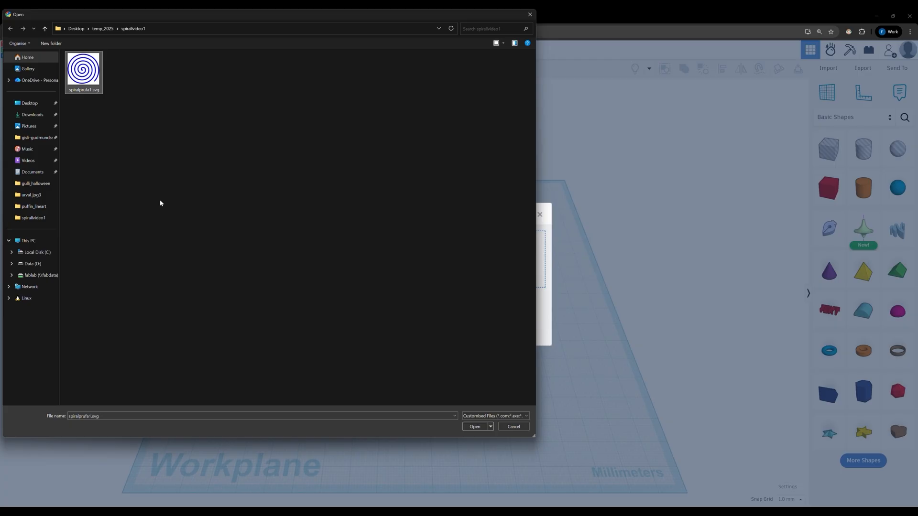
click(474, 427)
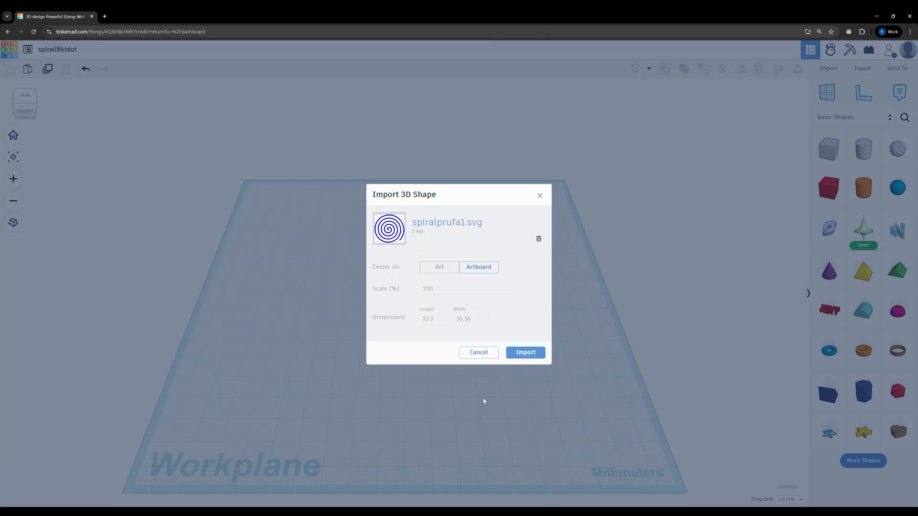
click(523, 354)
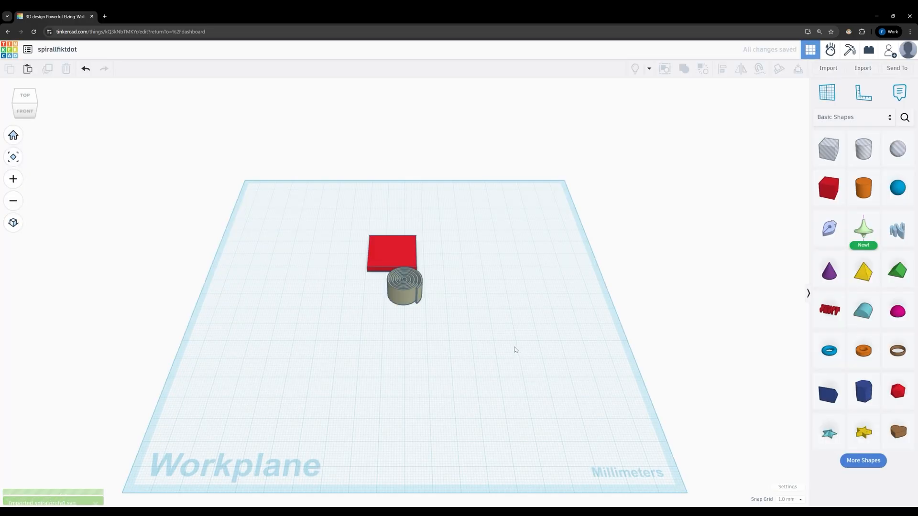
Step: Align the imported spiral and the box so their centers match along both horizontal axes
click(415, 296)
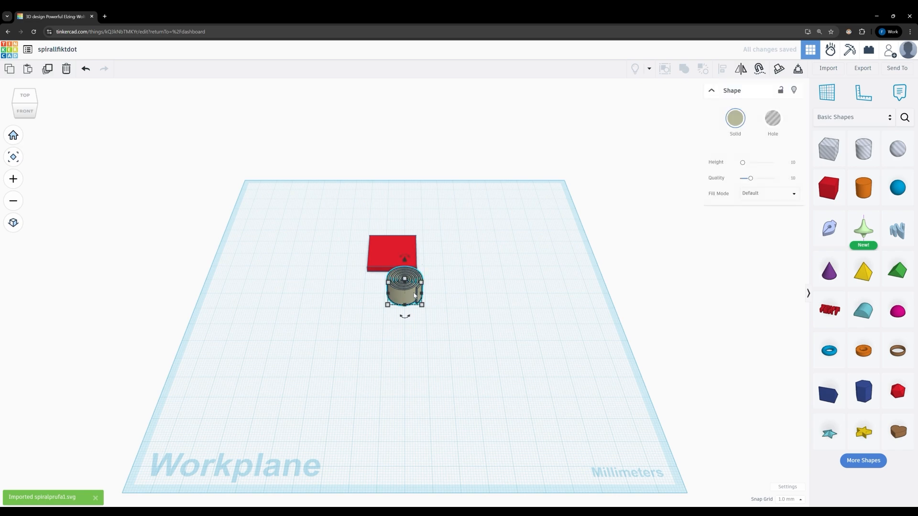
shift+click(388, 255)
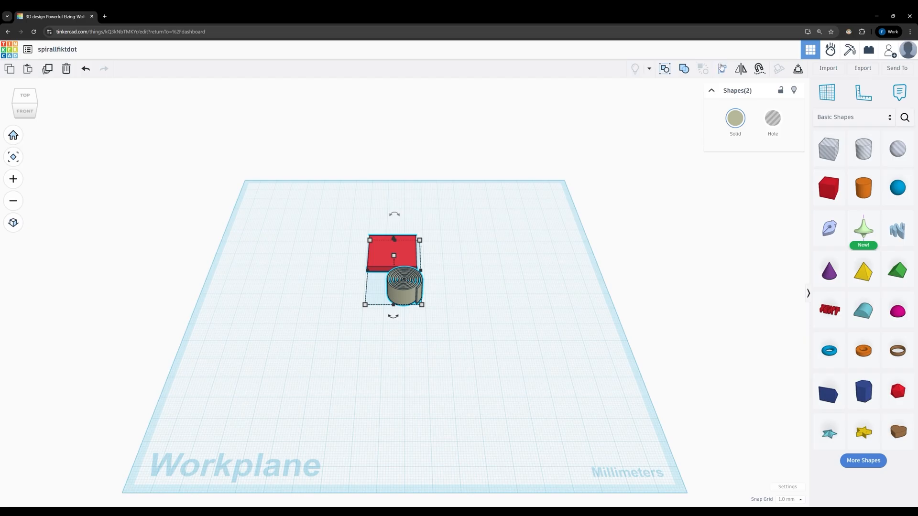
click(722, 68)
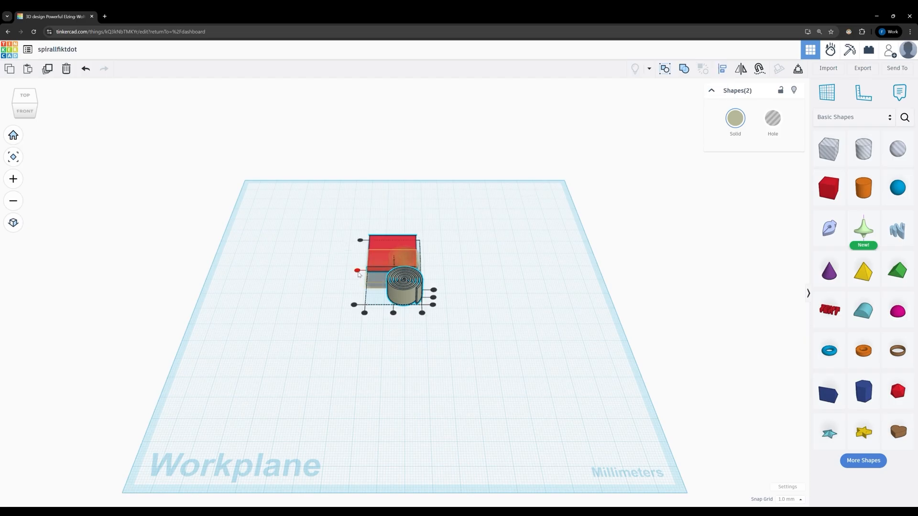
click(358, 271)
click(394, 295)
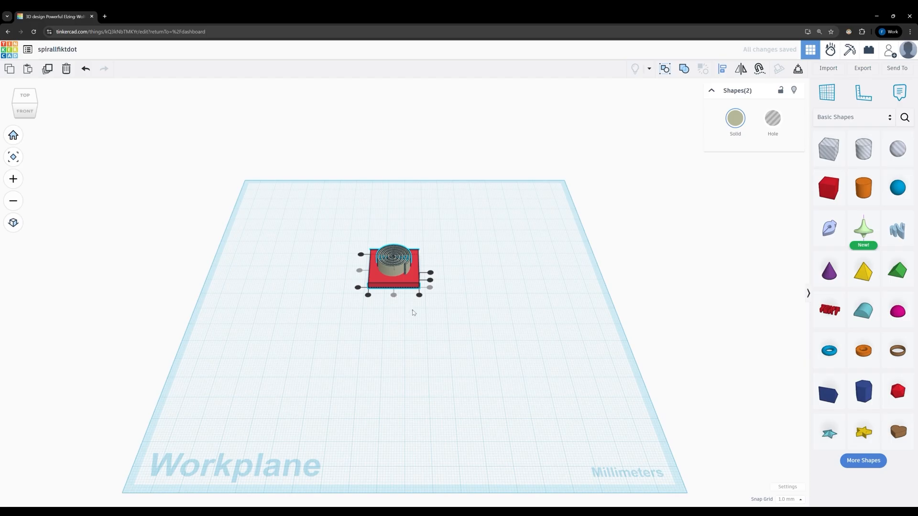
click(414, 313)
Step: Shift the spiral slightly along the vertical axis relative to the box
right_drag(391, 307, 390, 274)
click(390, 274)
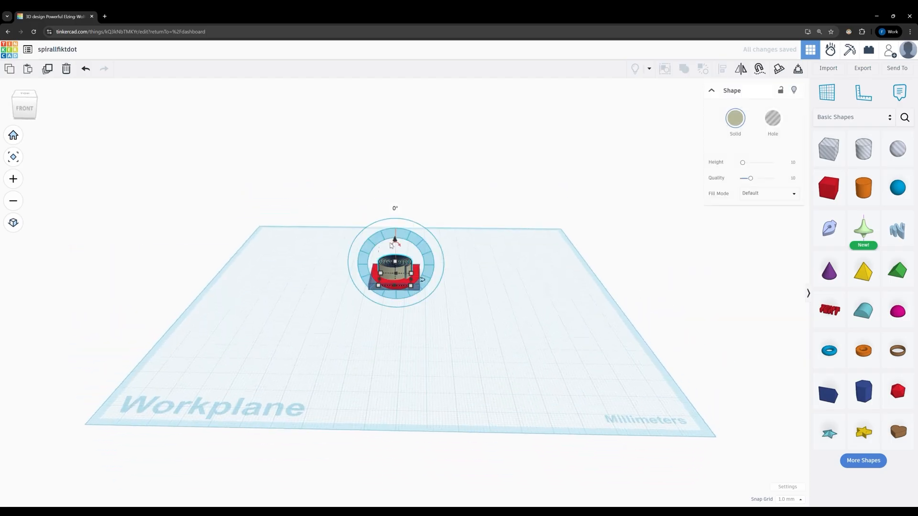
drag(396, 240, 395, 246)
right_drag(380, 304, 384, 337)
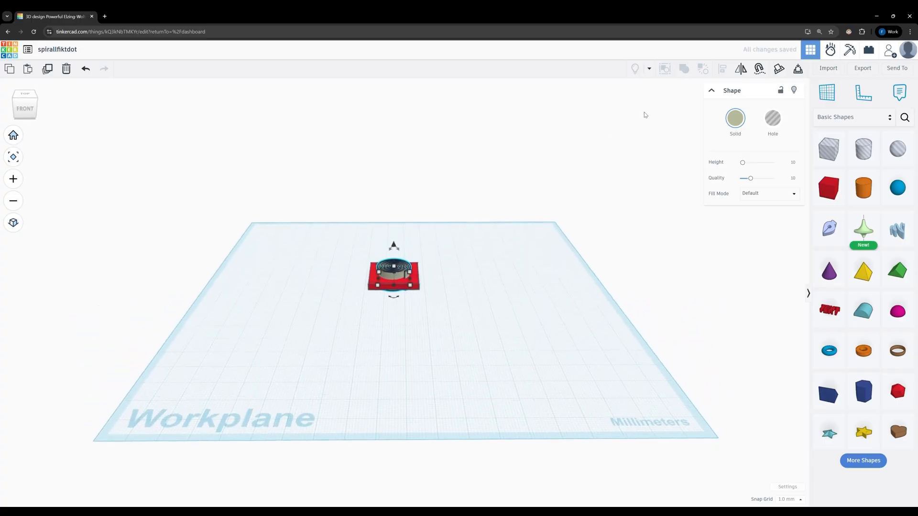
Step: Turn the spiral into a hole and combine it with the box as a union group to cut the spiral groove
click(773, 125)
right_drag(477, 280, 477, 330)
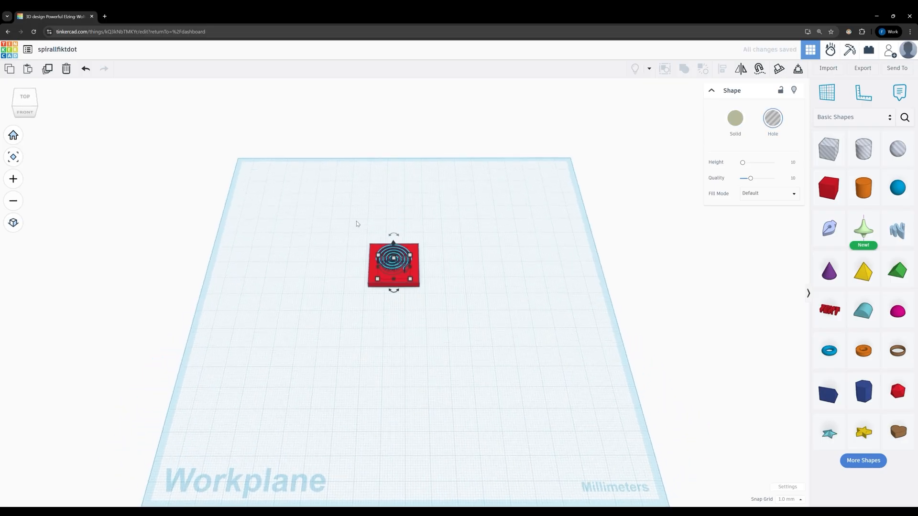
drag(314, 192, 463, 334)
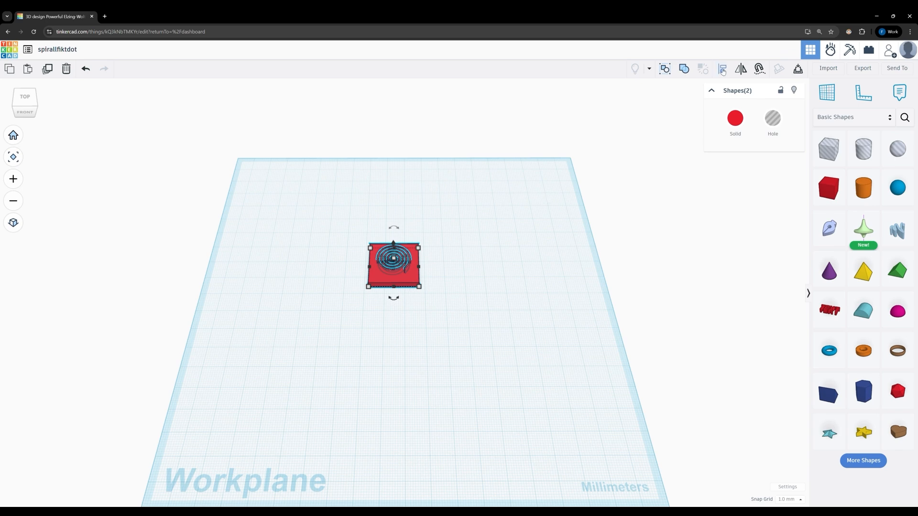
click(685, 70)
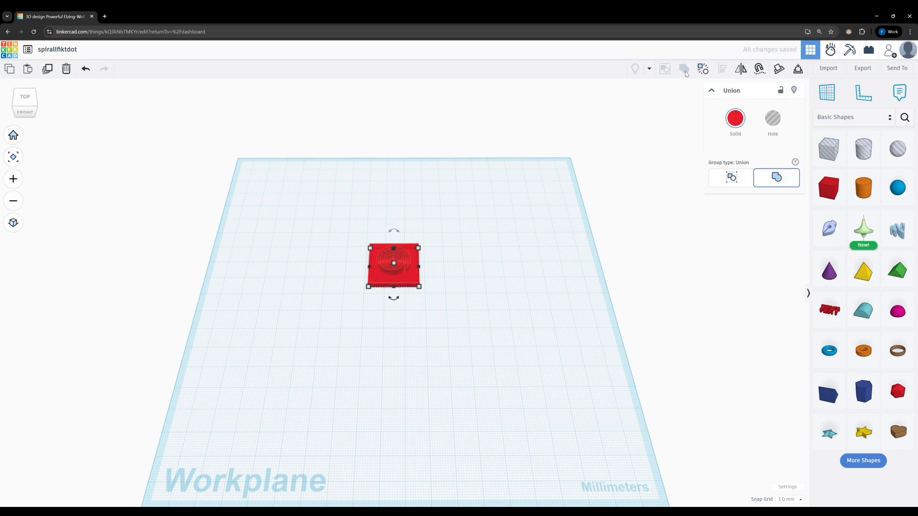
scroll(380, 245, up, 5)
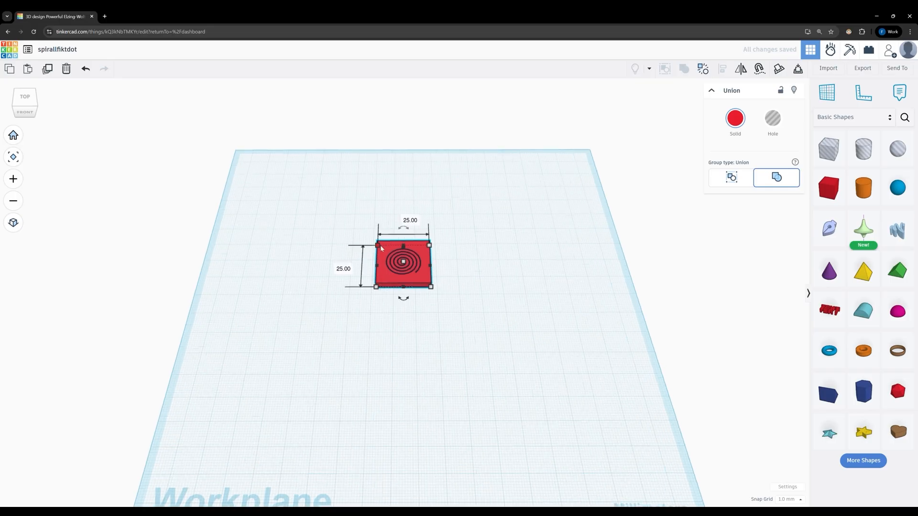
scroll(394, 283, up, 2)
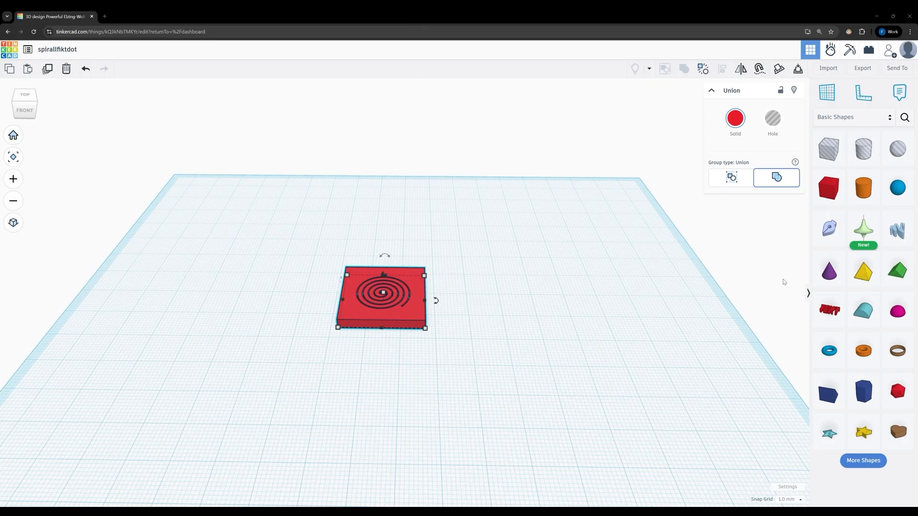
Step: Duplicate the grooved spiral plate and place the copy beside the original with a gap between them
mouse_move(381, 296)
click(47, 69)
drag(351, 309, 471, 318)
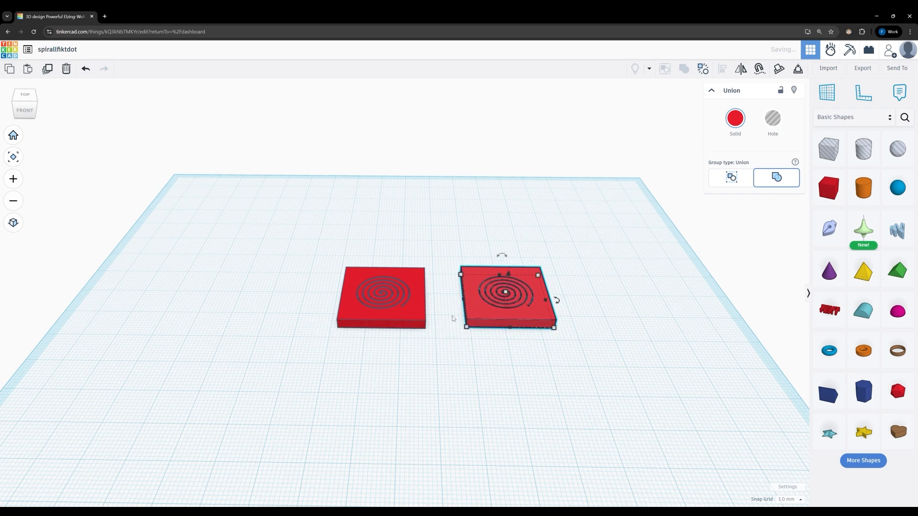
Step: Place a solid cylinder on the top face of the copied spiral plate
right_drag(473, 338, 522, 330)
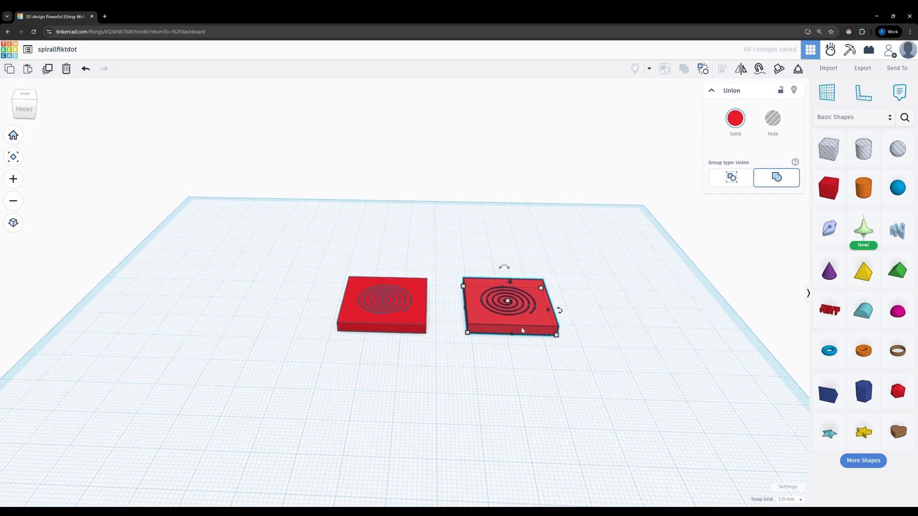
click(835, 232)
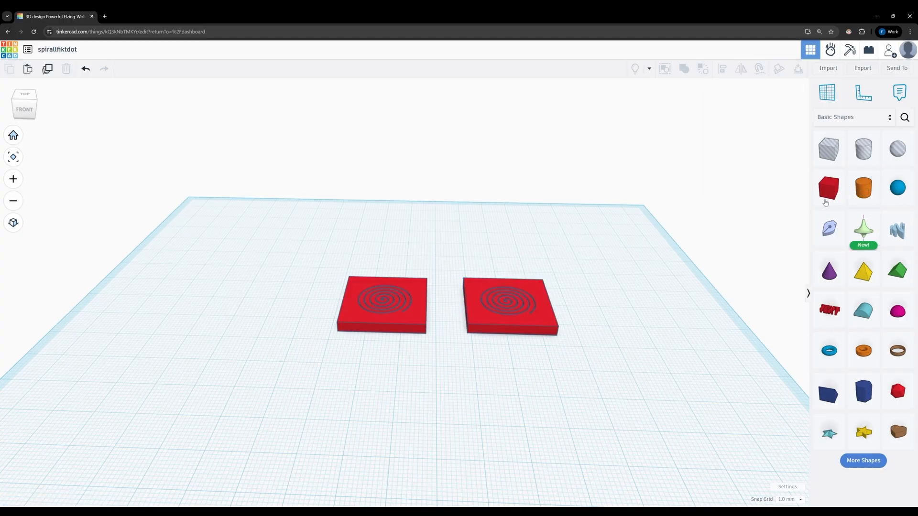
drag(871, 185, 511, 298)
scroll(510, 297, up, 2)
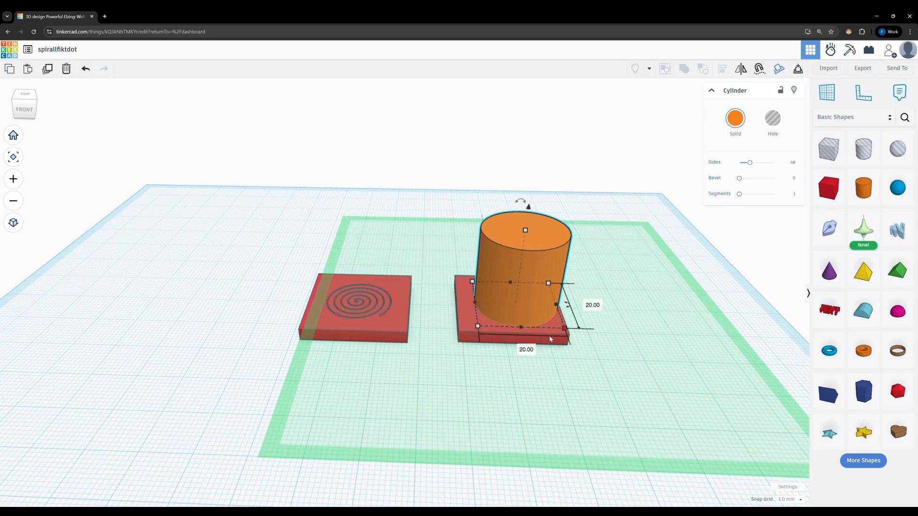
Step: Resize the cylinder's base to 3 mm by 3 mm to make a thin round post
click(526, 350)
text(3)
key(Return)
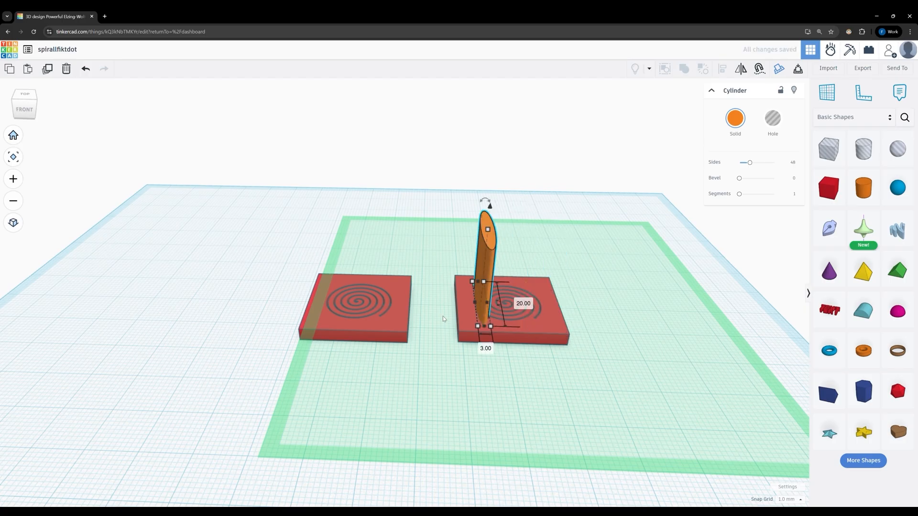
click(529, 304)
key(c)
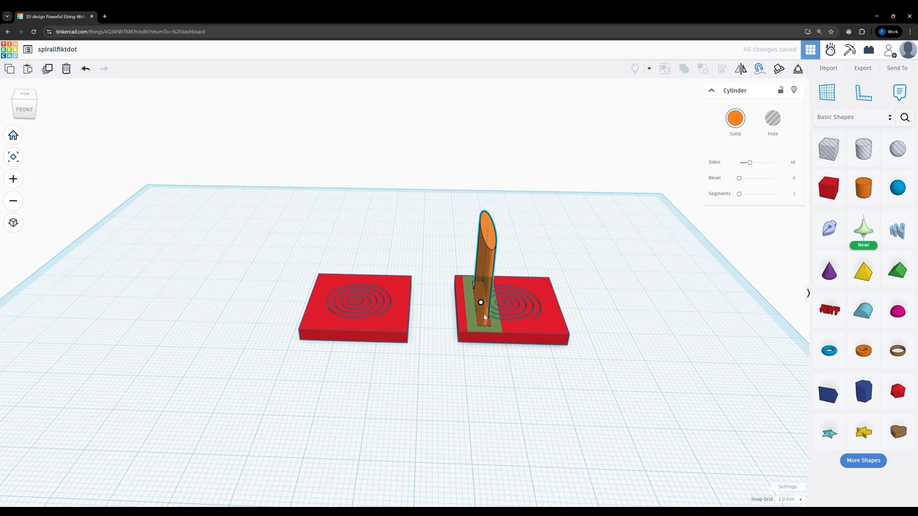
right_drag(484, 317, 430, 350)
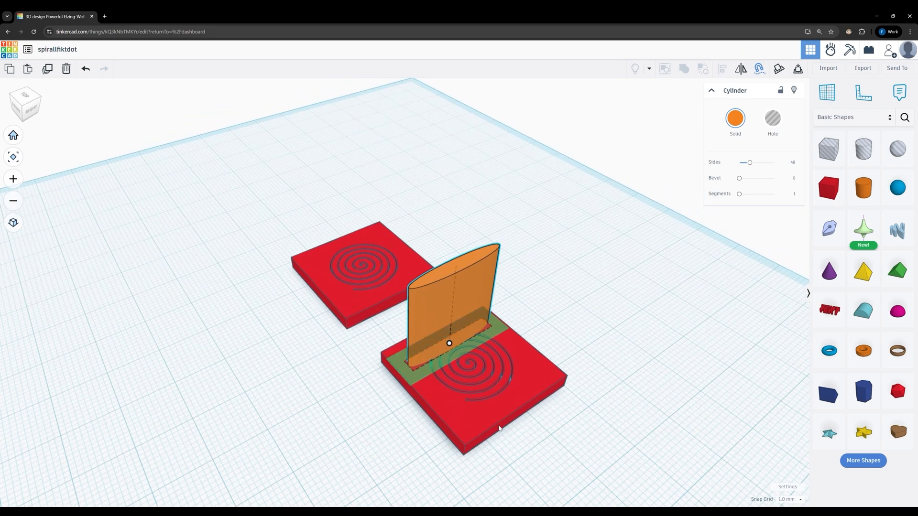
click(446, 363)
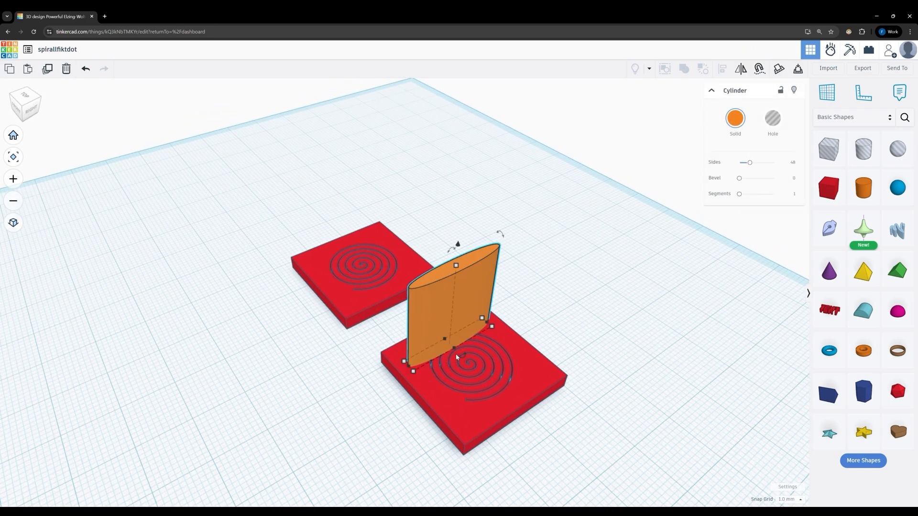
mouse_move(414, 372)
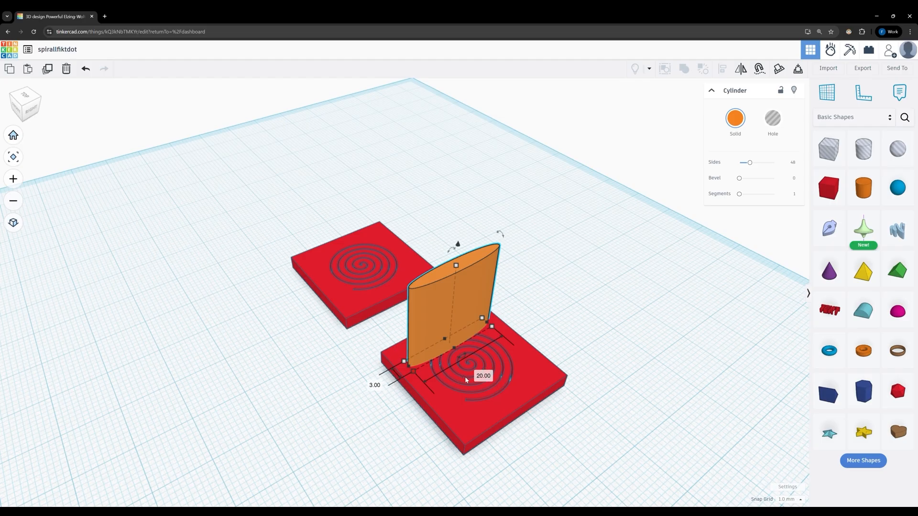
click(486, 382)
text(3)
key(Return)
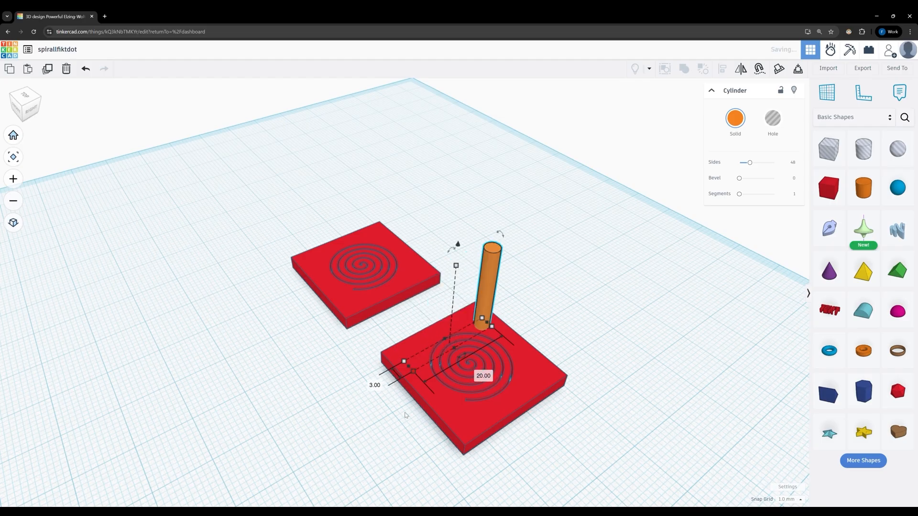
right_drag(522, 365, 558, 328)
right_drag(305, 395, 348, 460)
drag(453, 205, 607, 390)
right_drag(601, 401, 596, 358)
click(592, 361)
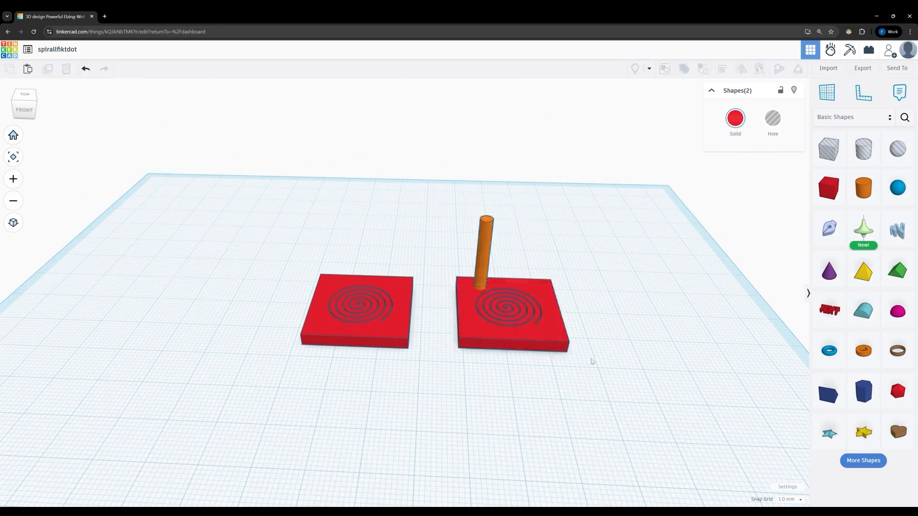
Step: Align the thin cylinder to the centre of the copied spiral plate in both horizontal directions
drag(433, 194, 596, 379)
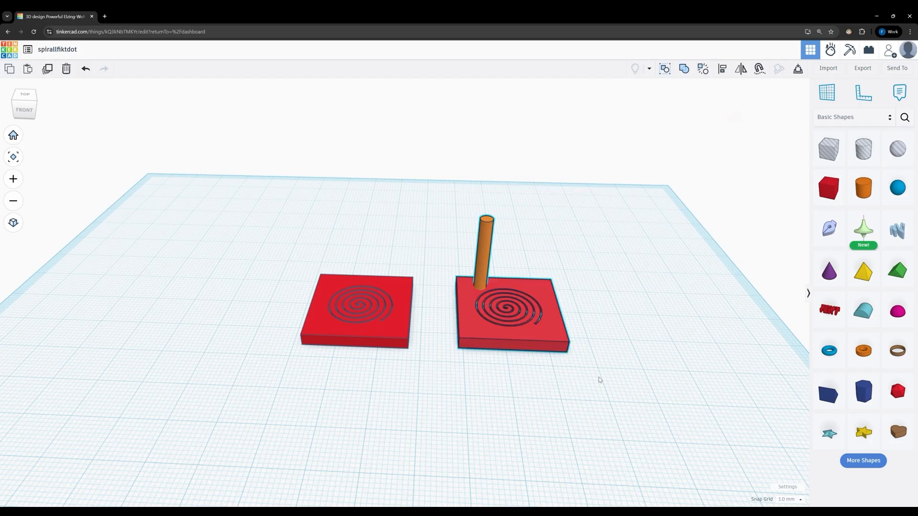
click(722, 72)
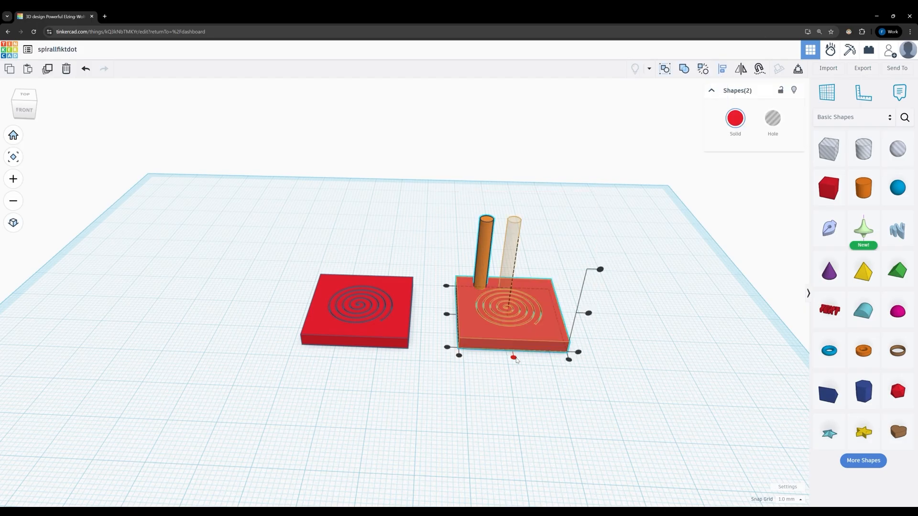
click(513, 358)
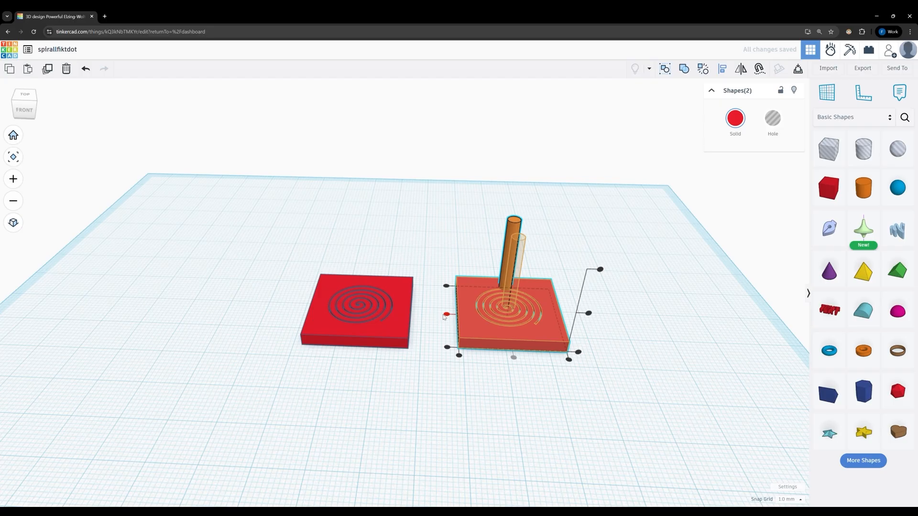
click(446, 314)
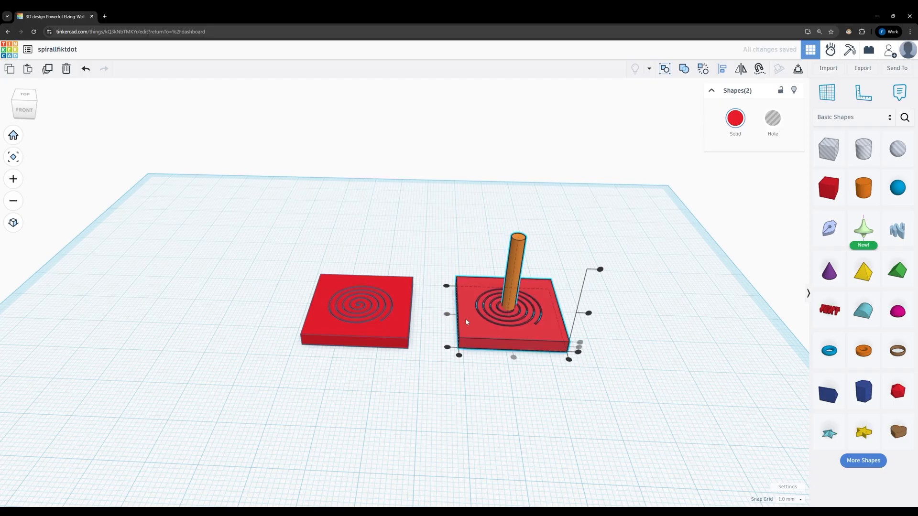
right_drag(451, 335, 430, 356)
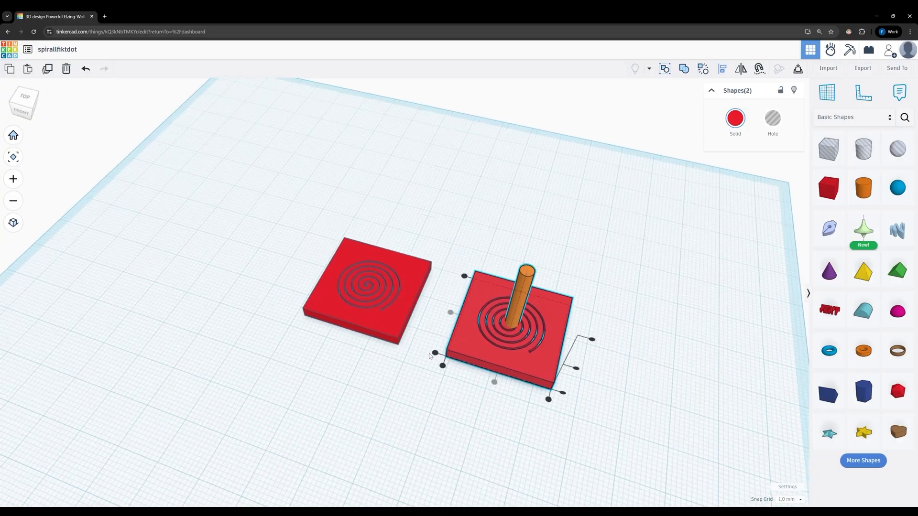
scroll(513, 346, up, 4)
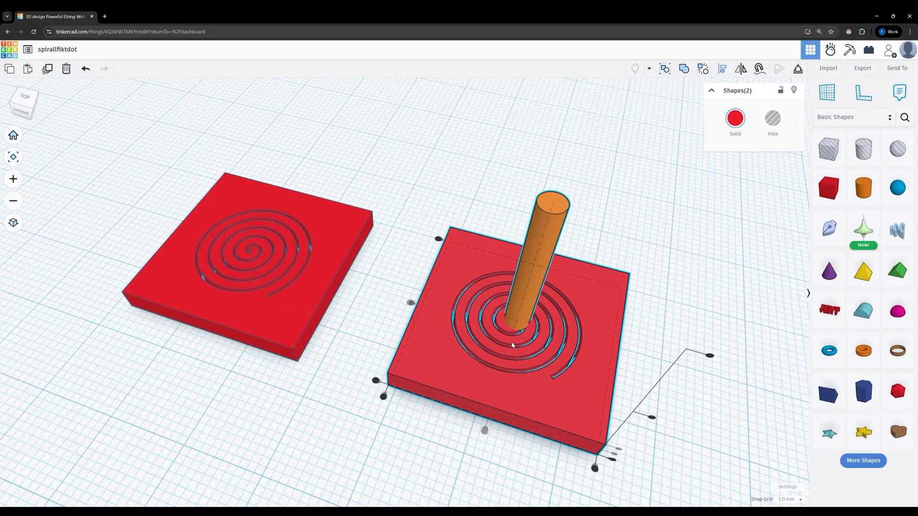
scroll(512, 346, down, 5)
right_drag(437, 426, 463, 375)
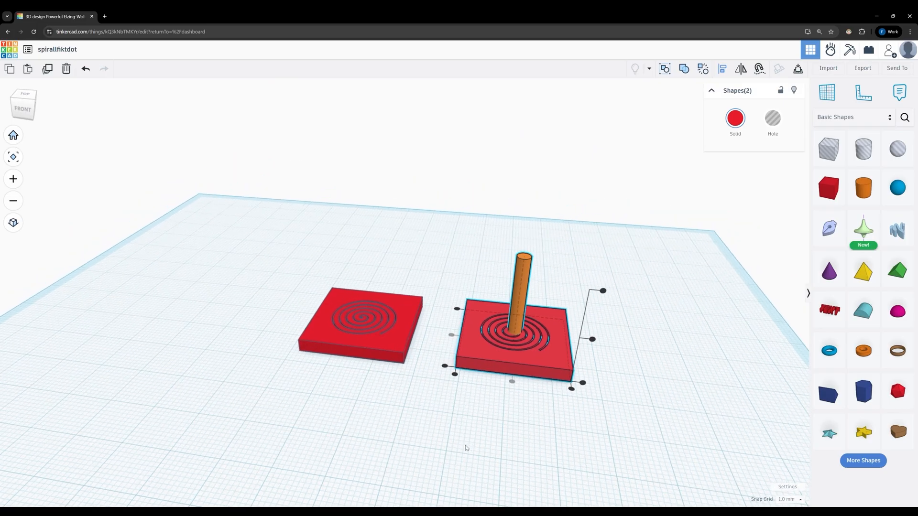
click(467, 447)
Step: Shorten the cylinder post on the copied plate to a height of 7 mm
click(526, 290)
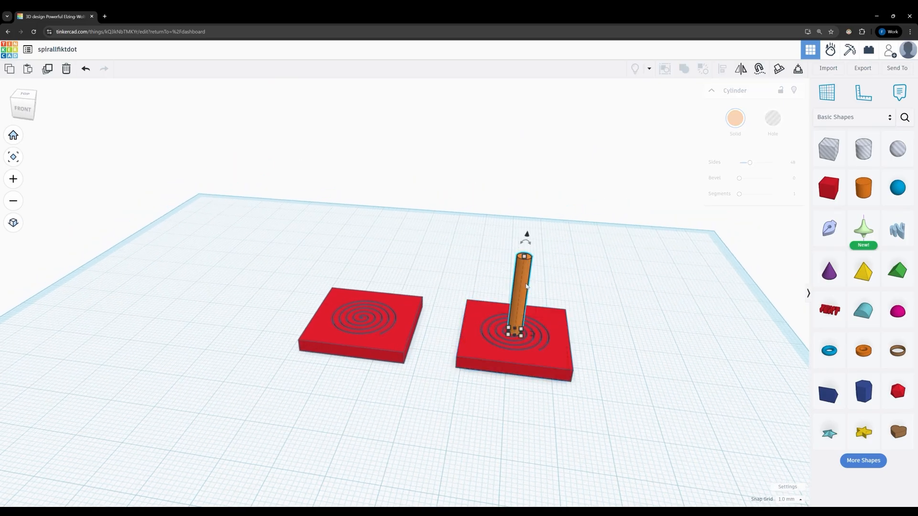
drag(527, 235, 515, 308)
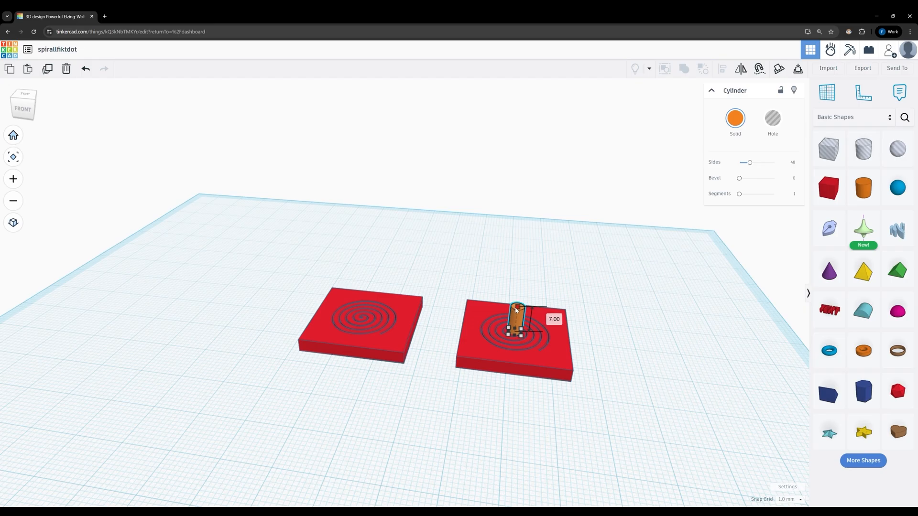
drag(516, 310, 517, 310)
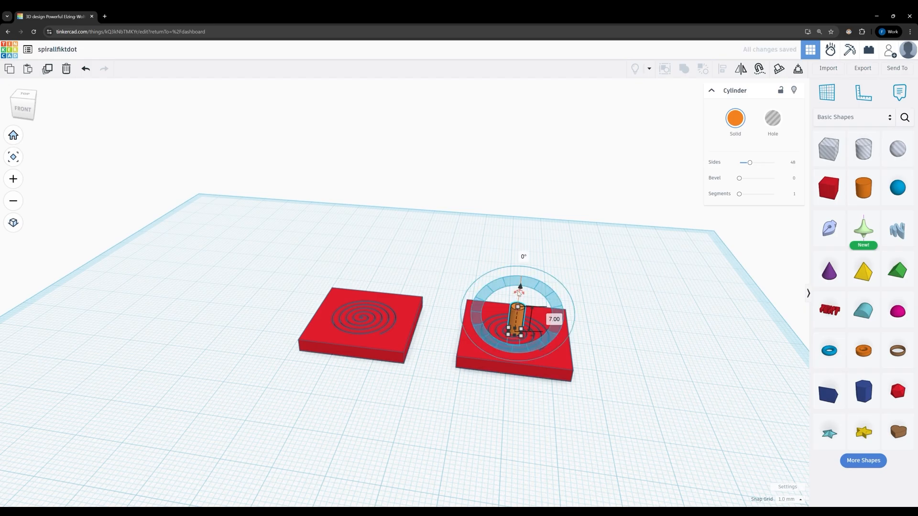
Step: Lower the cylinder post into the plate so its base sits 1 mm above the workplane
scroll(517, 311, up, 4)
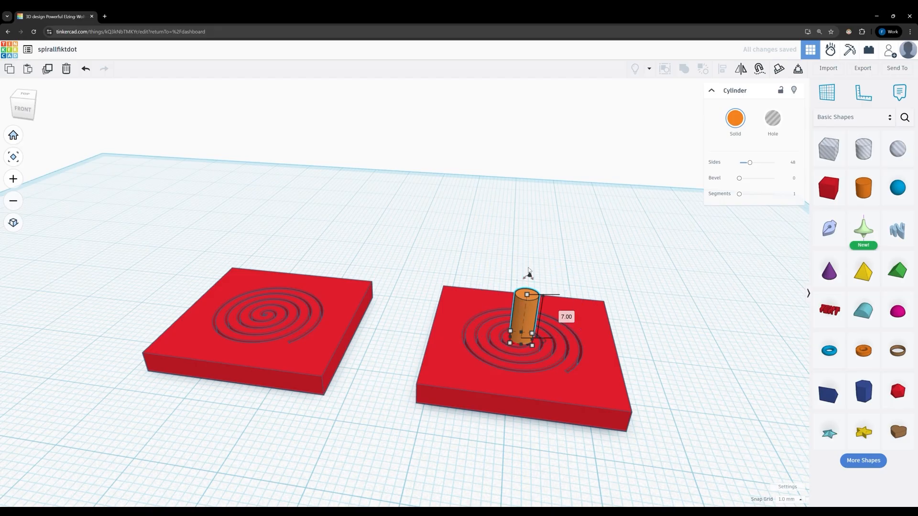
drag(529, 277, 528, 279)
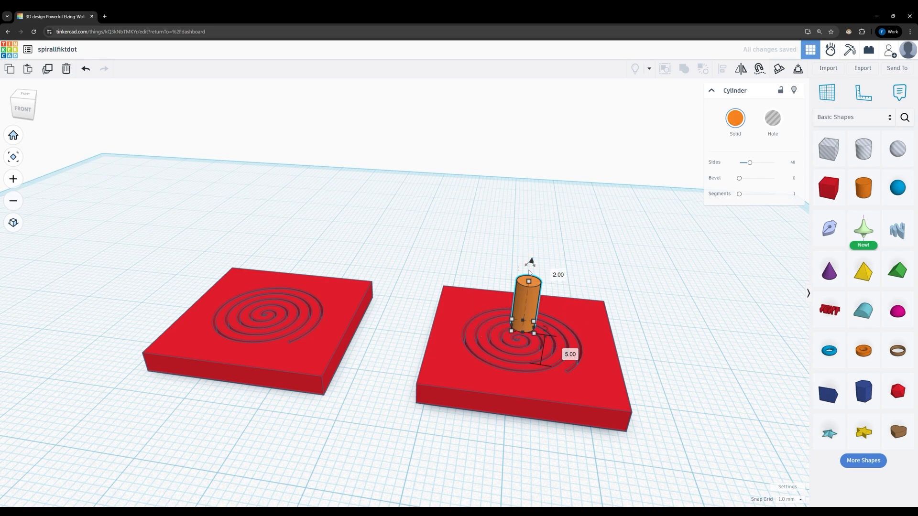
drag(529, 273, 527, 288)
scroll(526, 289, down, 3)
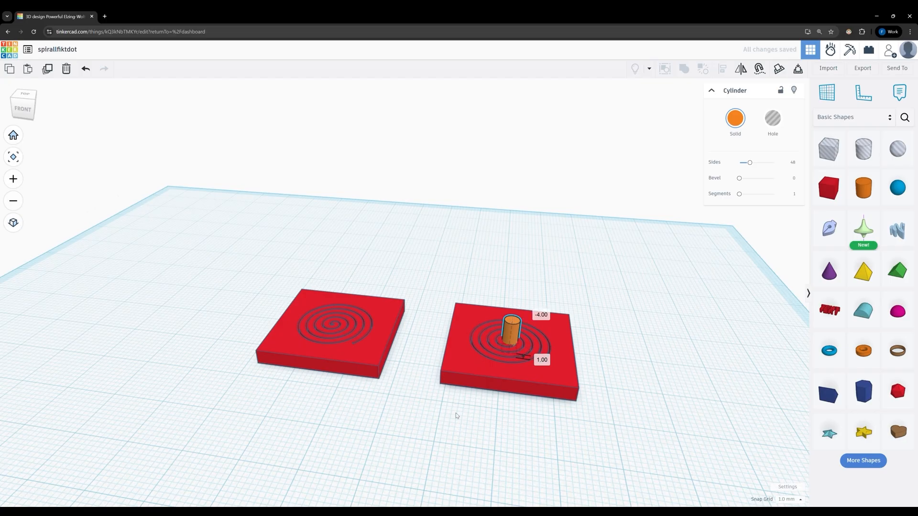
click(445, 276)
Step: Export only the copied spiral plate and its cylinder post as an STL file
mouse_move(445, 276)
right_down()
mouse_move(426, 328)
mouse_move(453, 361)
mouse_move(457, 331)
mouse_move(439, 268)
right_up()
drag(412, 227, 633, 390)
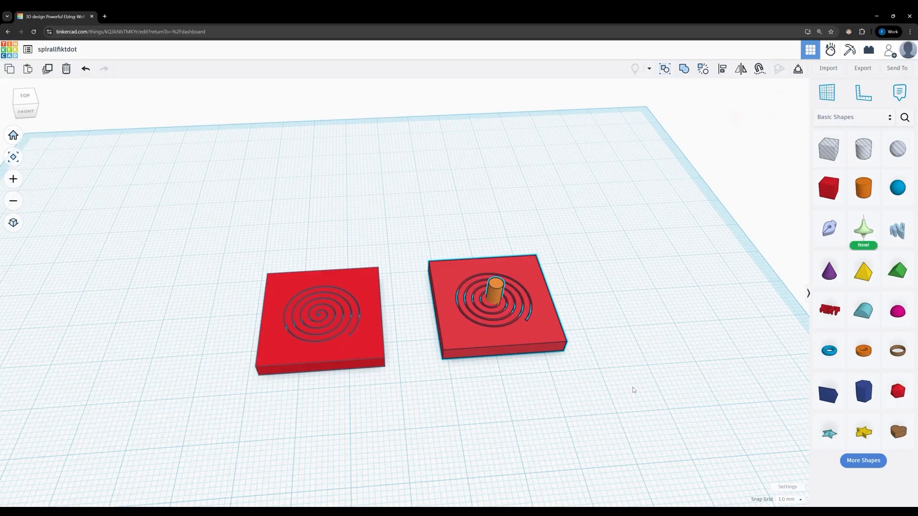
click(862, 68)
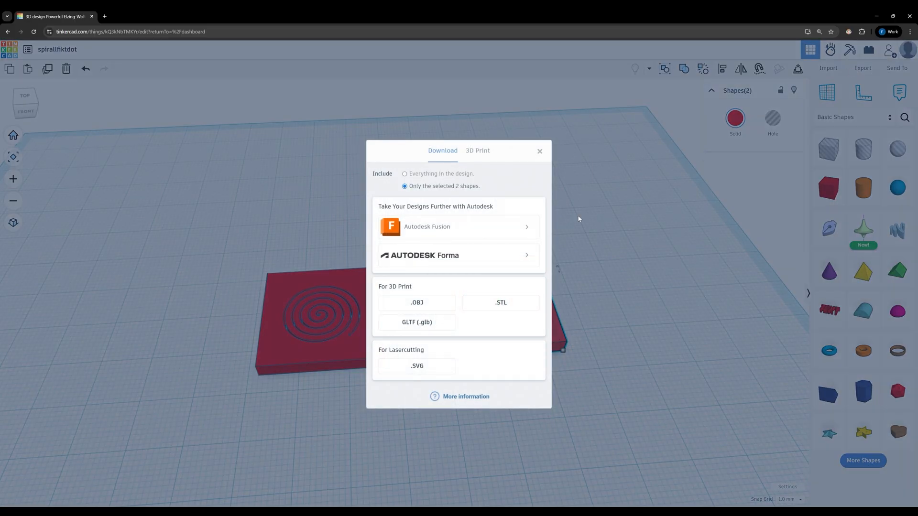
click(486, 302)
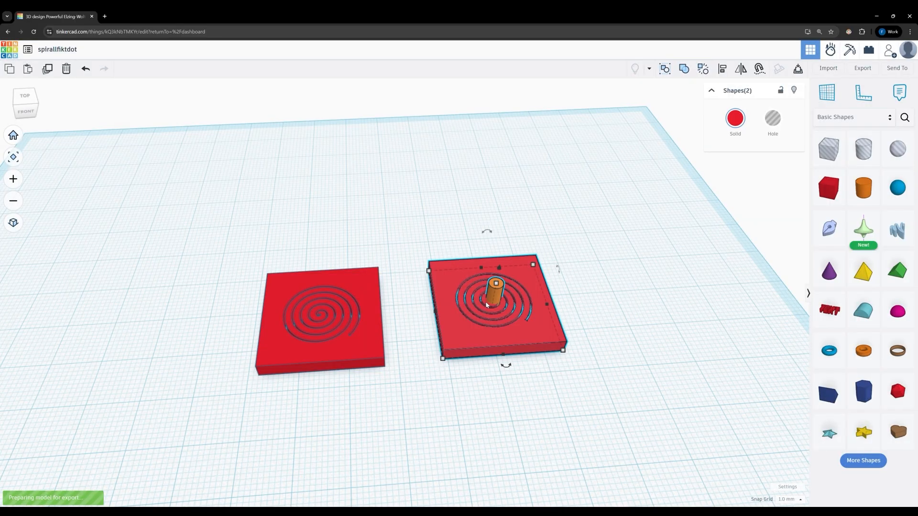